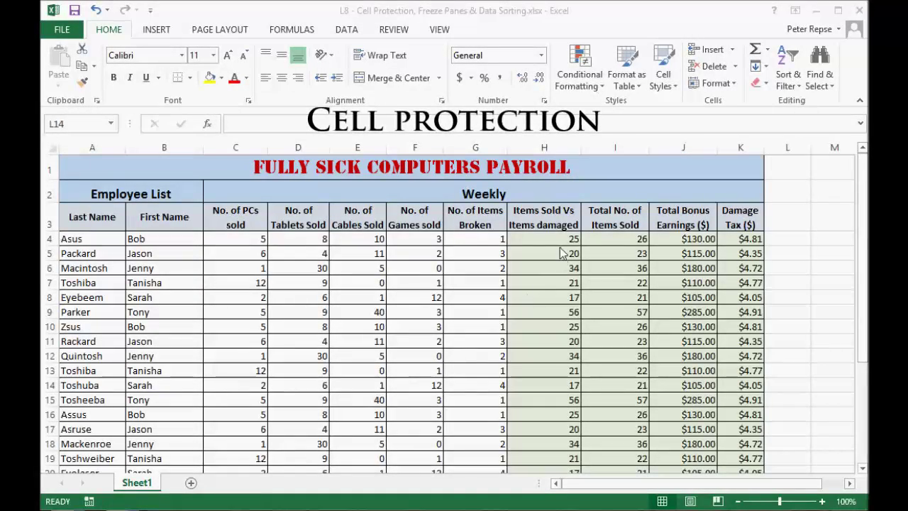
# - Inspect the formulas in H4:J5, I8 and H7, and confirm D4 holds a plain number
pyautogui.click(605, 241)
pyautogui.click(561, 241)
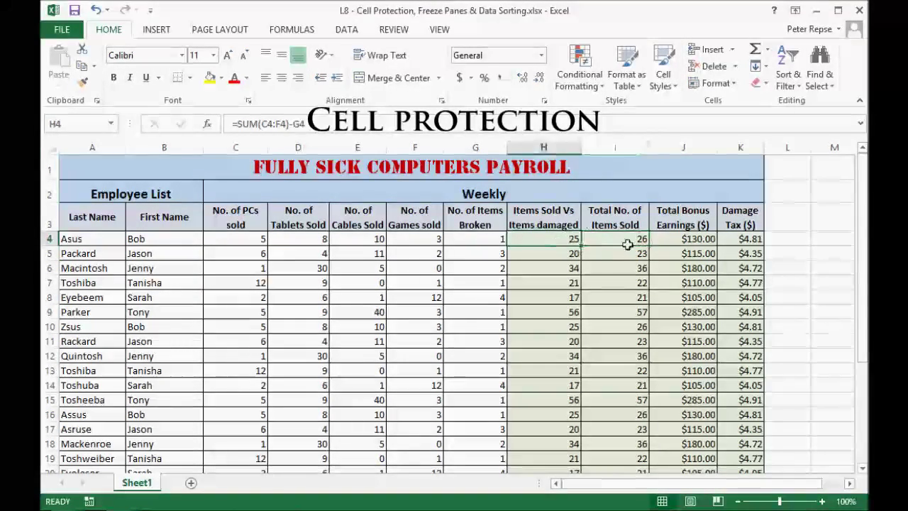
pyautogui.click(681, 242)
pyautogui.click(681, 255)
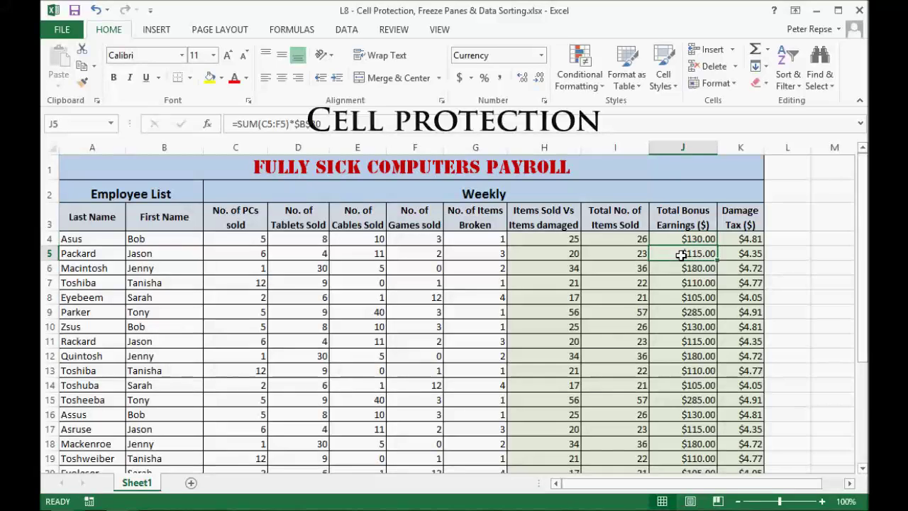
pyautogui.click(639, 256)
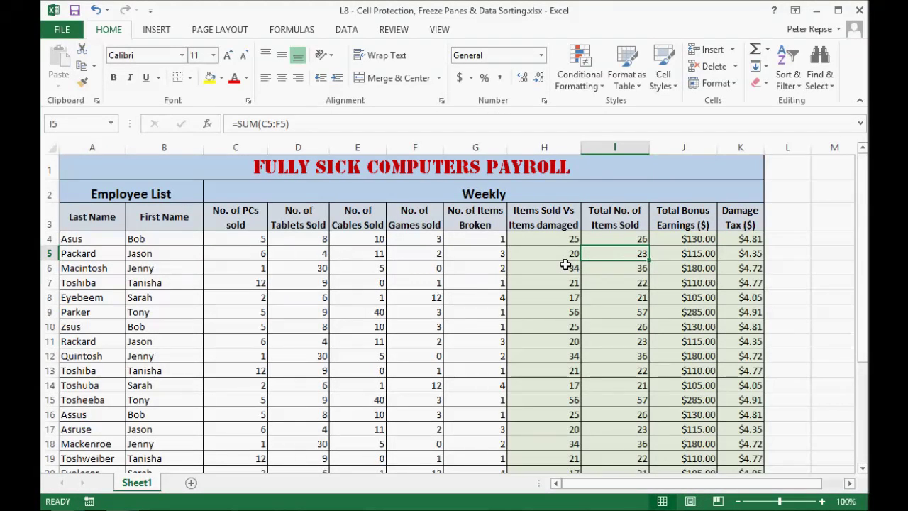
pyautogui.click(565, 255)
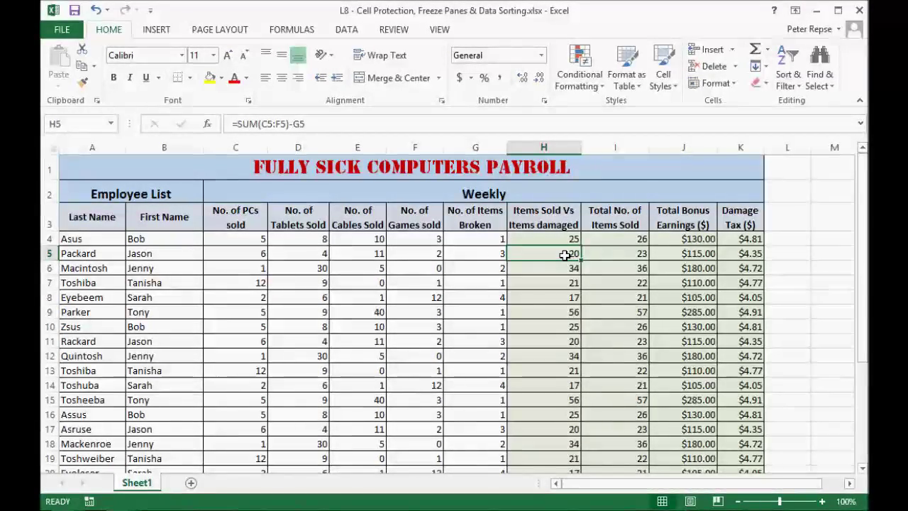
pyautogui.click(598, 253)
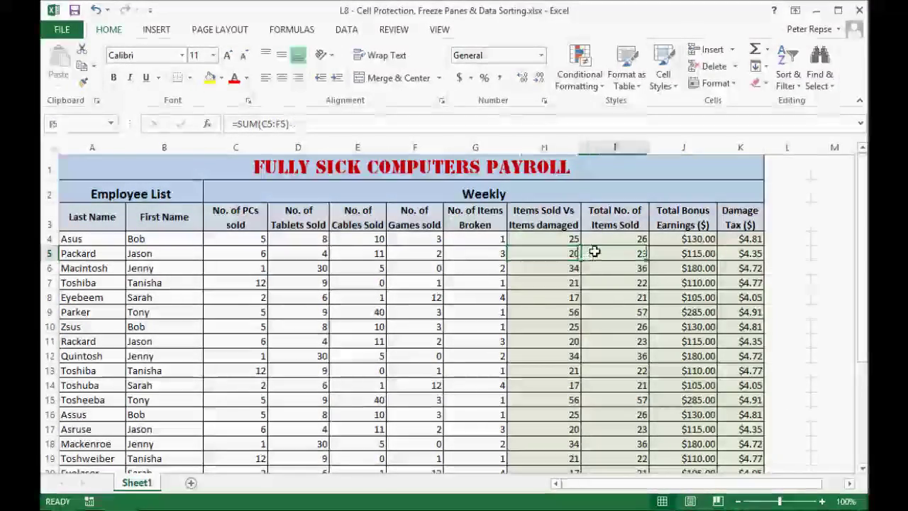
pyautogui.click(613, 297)
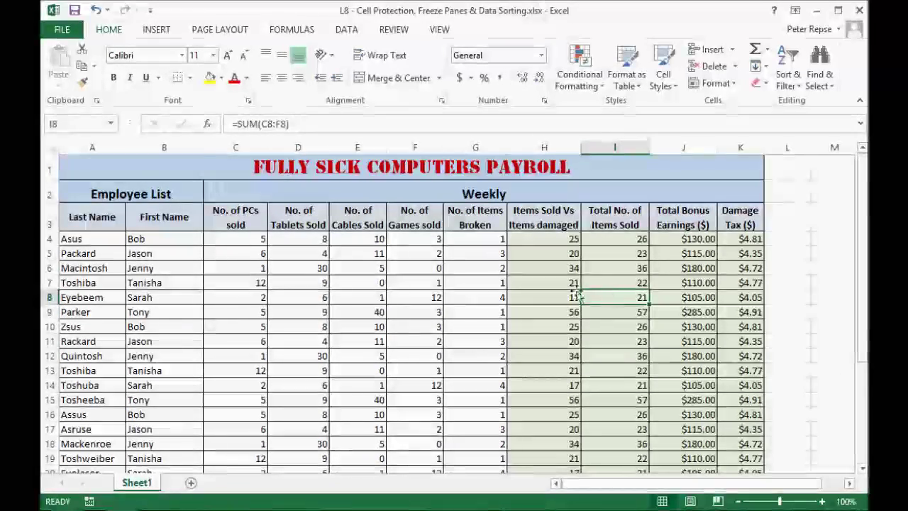
pyautogui.click(544, 282)
pyautogui.click(298, 239)
# - Select the calculated cells H4:K28 and add the Averages row C28:G28
pyautogui.scroll(-1, 567, 227)
pyautogui.scroll(1, 546, 237)
pyautogui.moveTo(546, 238); pyautogui.dragTo(738, 442)
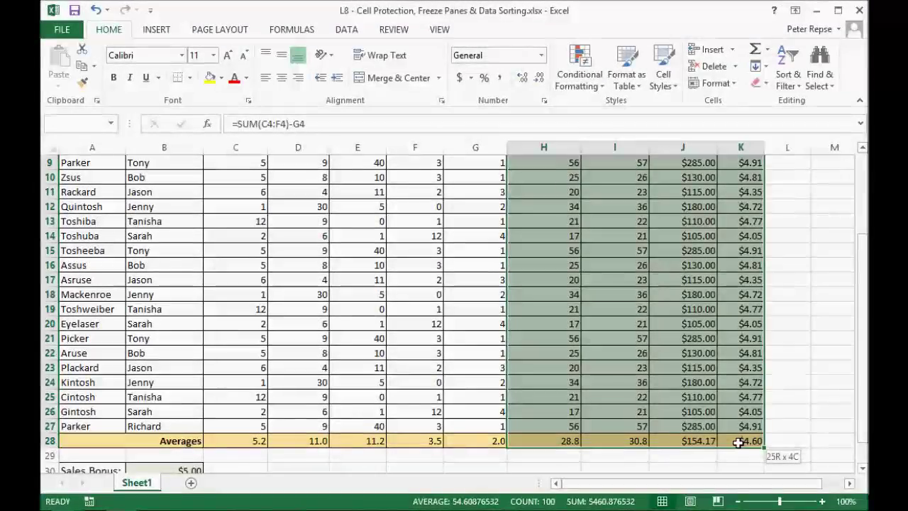
pyautogui.scroll(3, 646, 406)
pyautogui.scroll(-5, 527, 319)
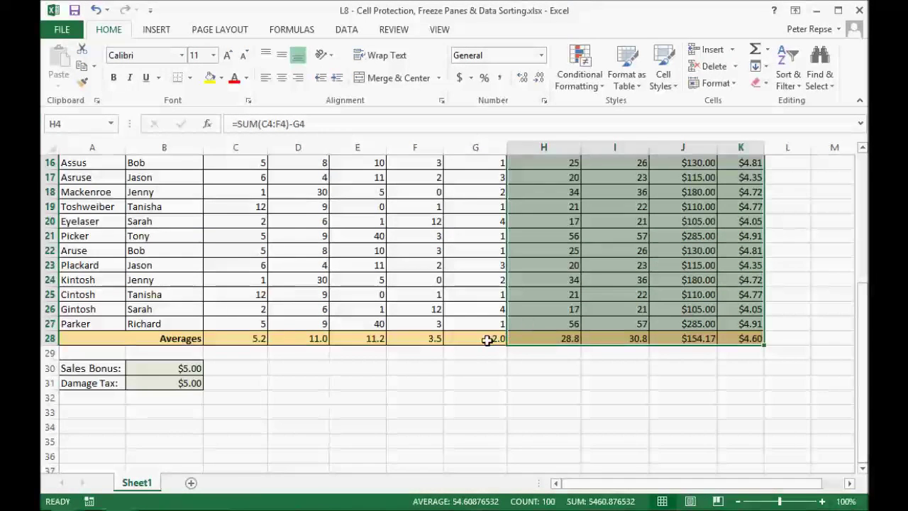
pyautogui.moveTo(487, 340); pyautogui.dragTo(240, 345)
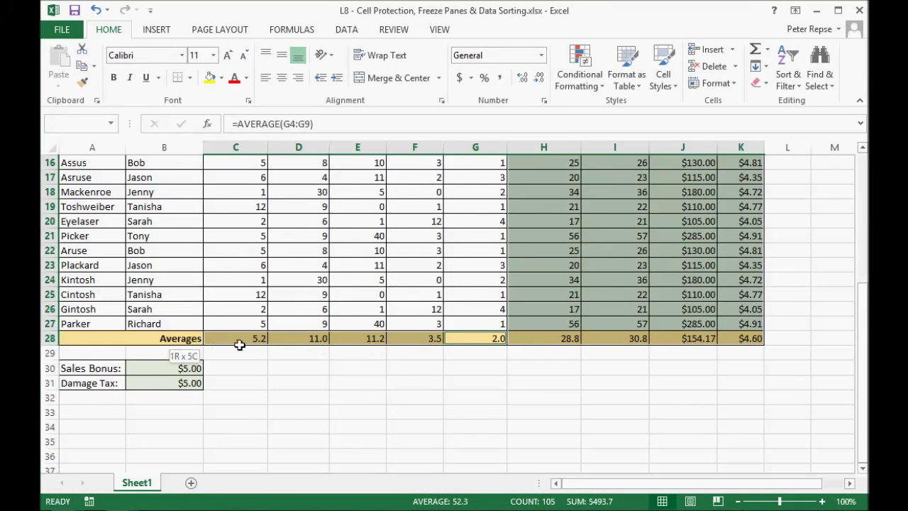
# - Add sales figure rows to the selection, then discard it and check H12's formula
pyautogui.scroll(4, 424, 367)
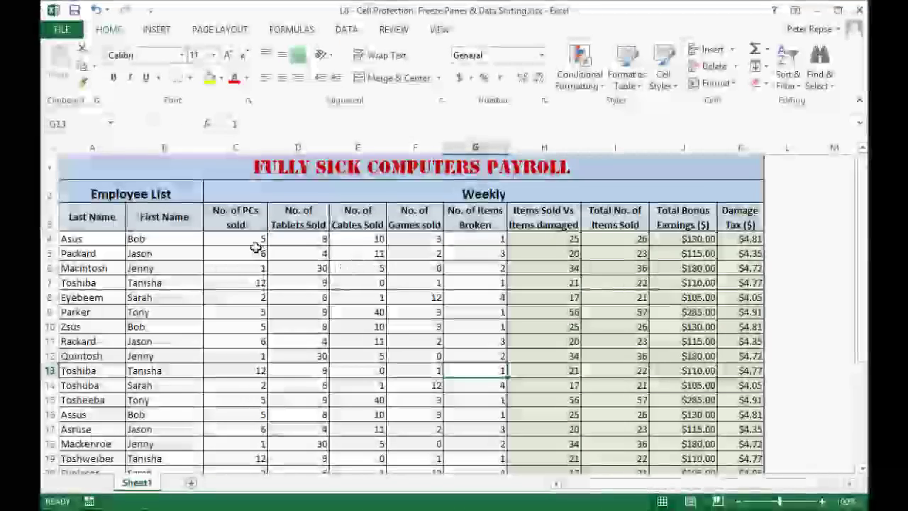
pyautogui.moveTo(255, 246); pyautogui.dragTo(461, 459)
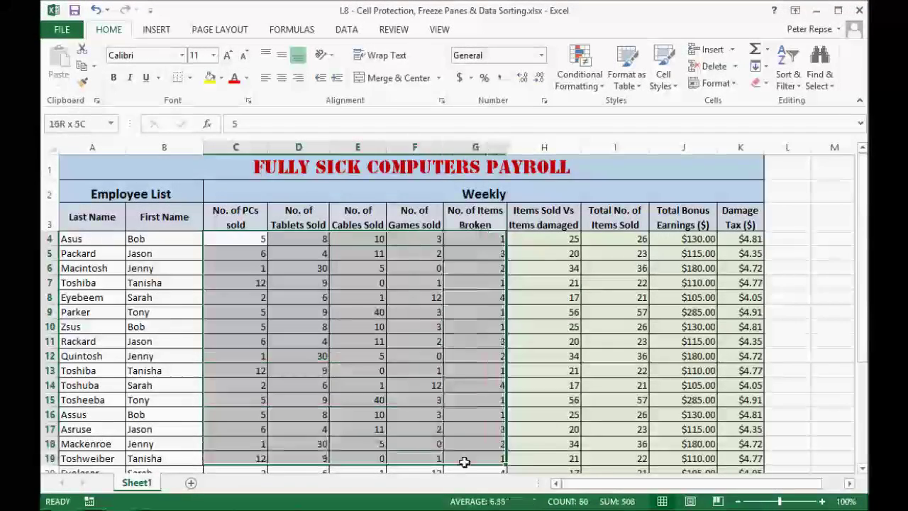
pyautogui.scroll(-2, 364, 381)
pyautogui.moveTo(472, 412); pyautogui.dragTo(253, 305)
pyautogui.click(469, 351)
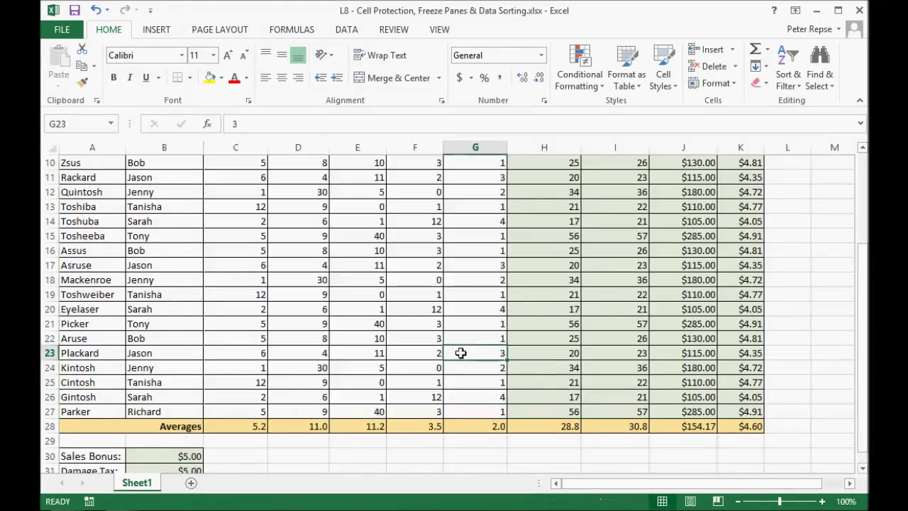
pyautogui.scroll(3, 469, 352)
pyautogui.click(544, 356)
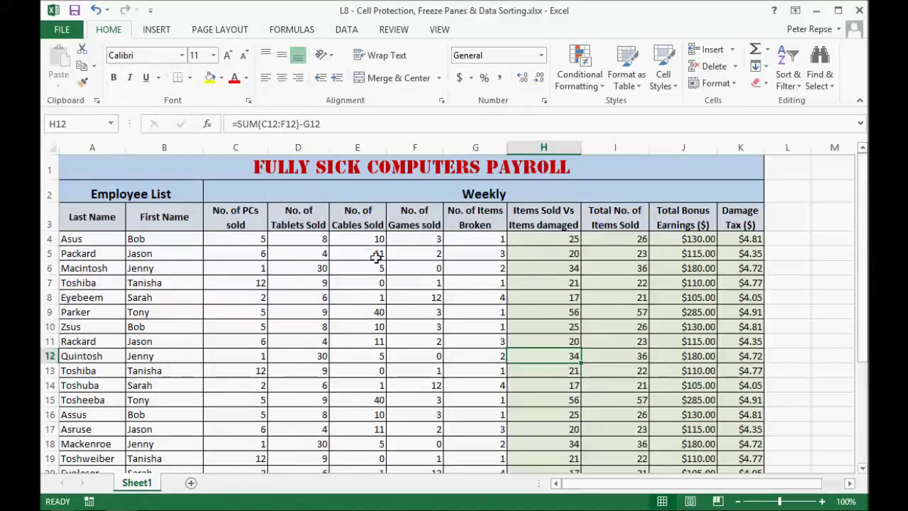
# - Select C4:G27, then add rate cells B30 and B31 and names A4:B27
pyautogui.moveTo(246, 239); pyautogui.dragTo(469, 431)
pyautogui.scroll(-3, 298, 397)
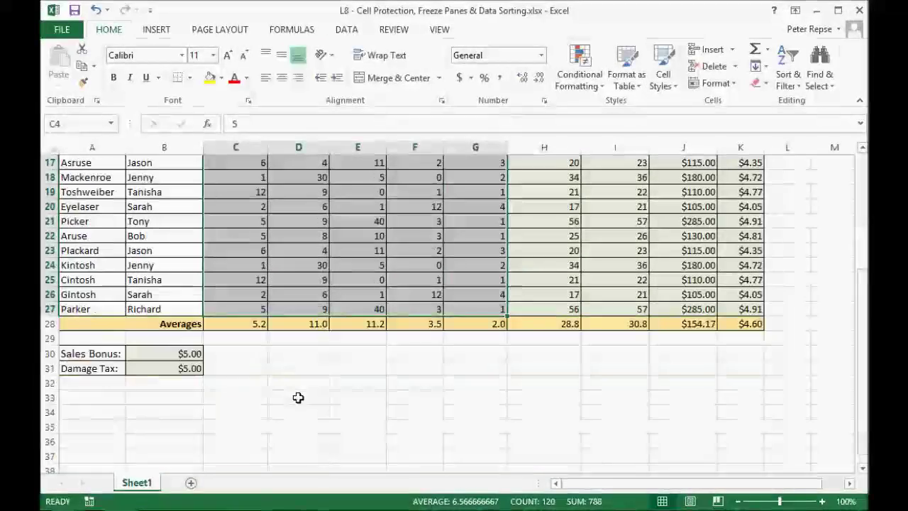
pyautogui.keyDown('ctrl'); pyautogui.click(182, 352); pyautogui.keyUp('ctrl')
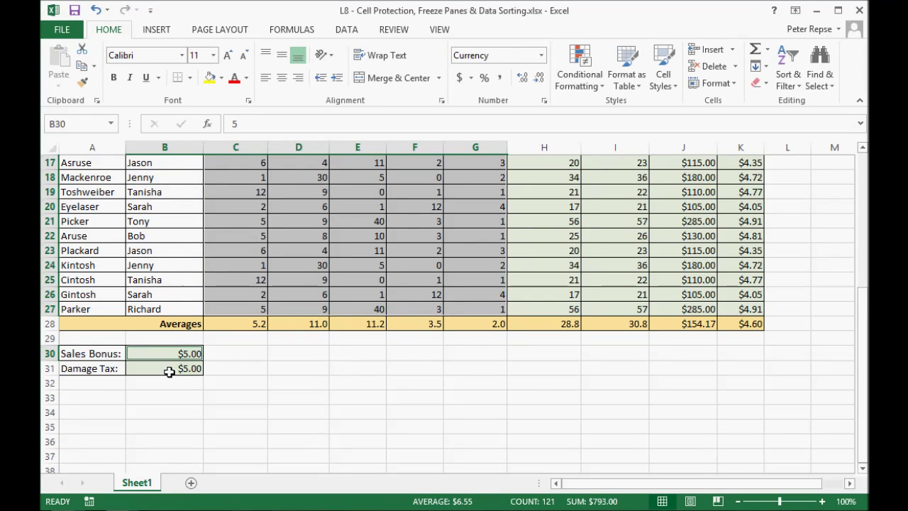
pyautogui.keyDown('ctrl'); pyautogui.click(169, 372); pyautogui.keyUp('ctrl')
pyautogui.scroll(6, 169, 364)
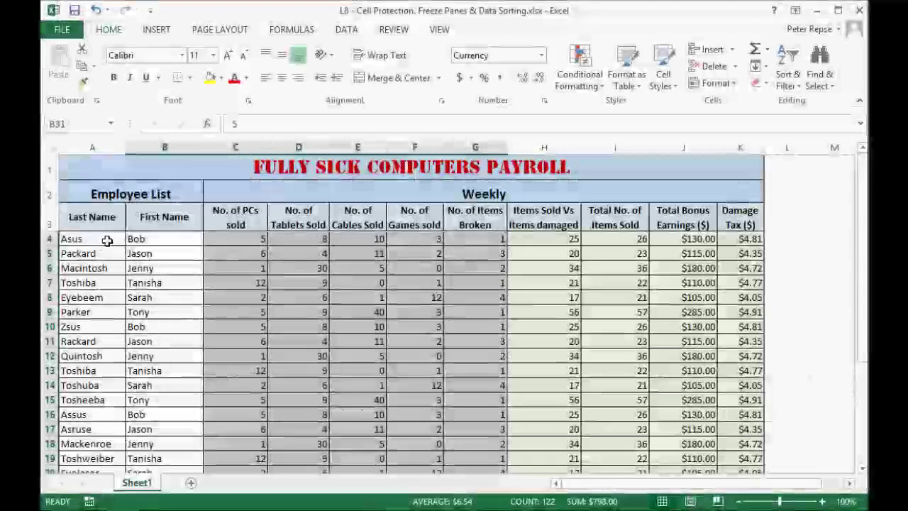
pyautogui.moveTo(111, 239); pyautogui.dragTo(200, 432)
pyautogui.scroll(3, 399, 401)
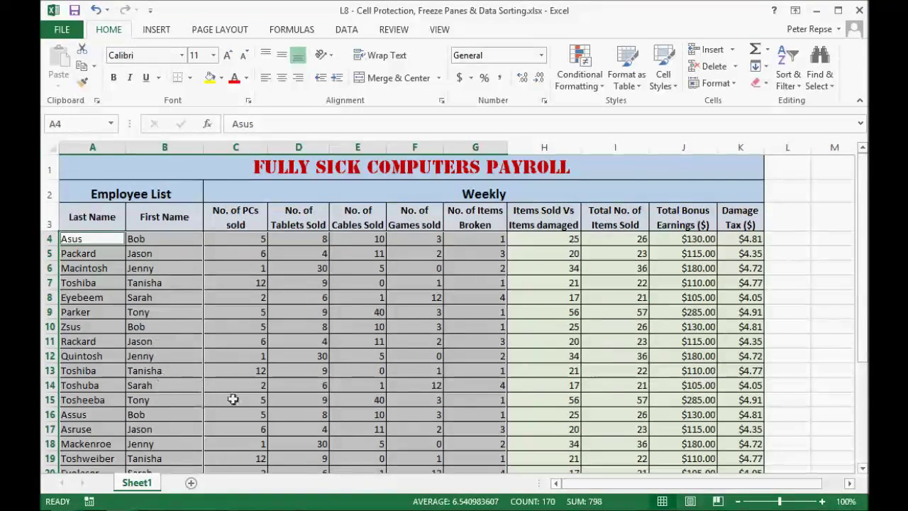
pyautogui.scroll(-3, 234, 397)
pyautogui.scroll(3, 544, 389)
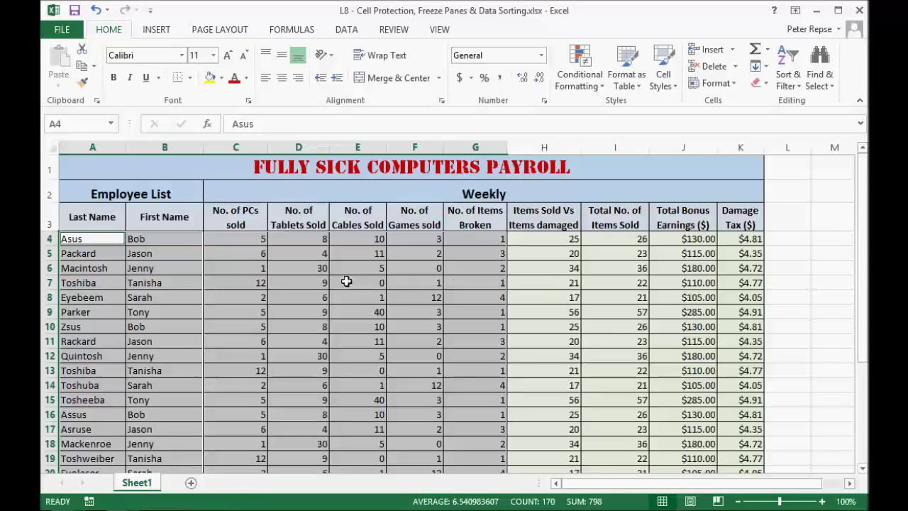
# - Turn off Locked on the Format Cells Protection tab for the selected input cells
pyautogui.rightClick(245, 255)
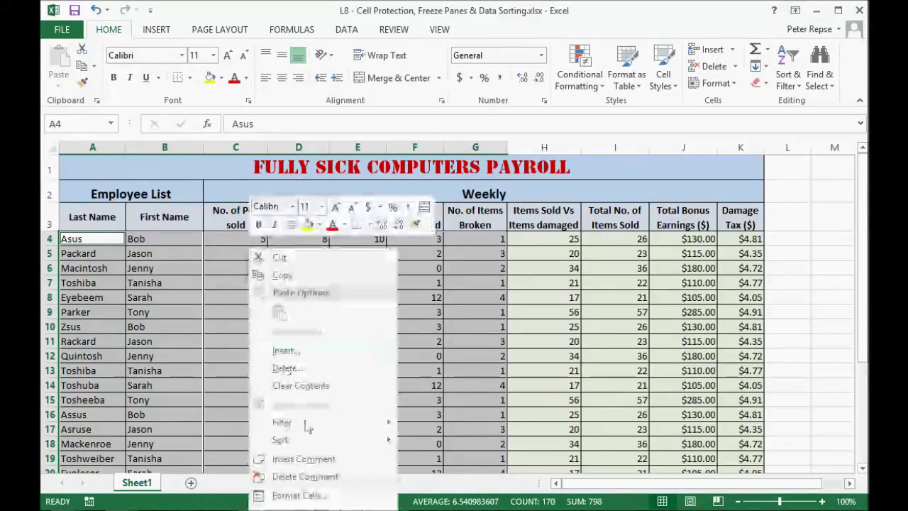
pyautogui.click(298, 496)
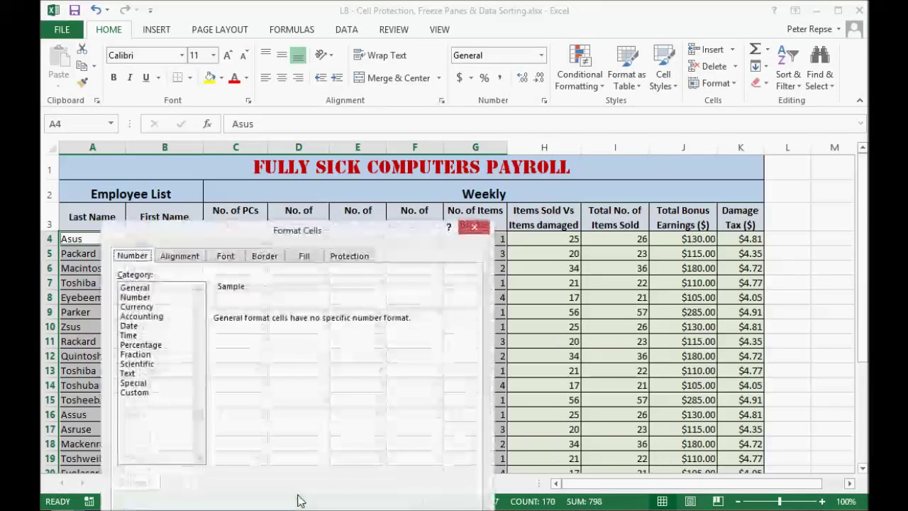
pyautogui.moveTo(305, 235); pyautogui.dragTo(441, 80)
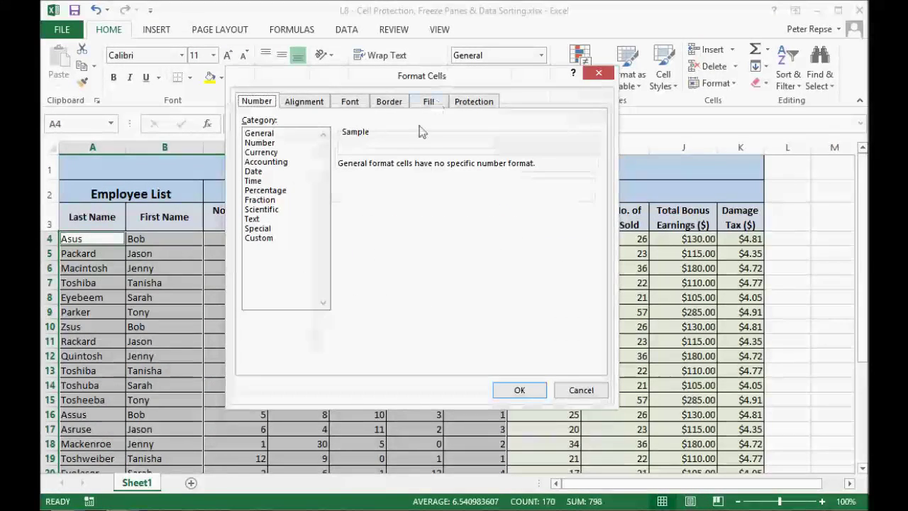
pyautogui.click(477, 103)
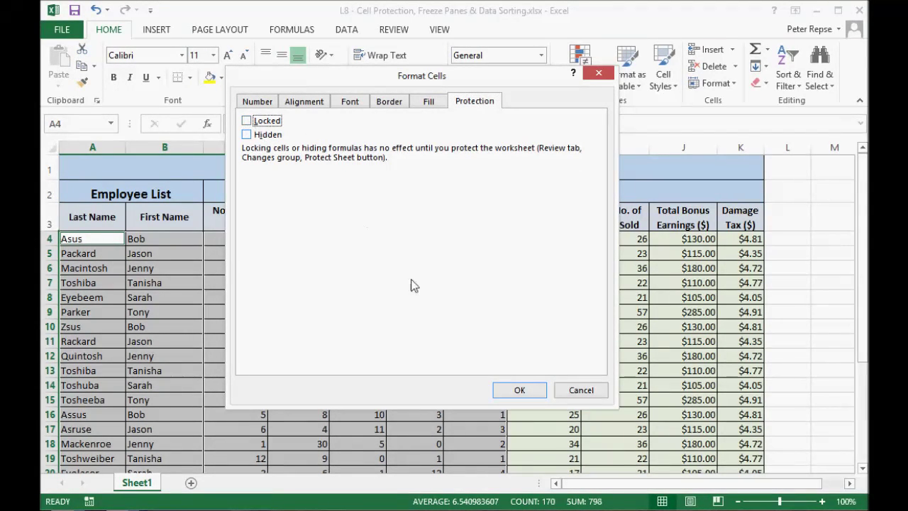
pyautogui.click(519, 390)
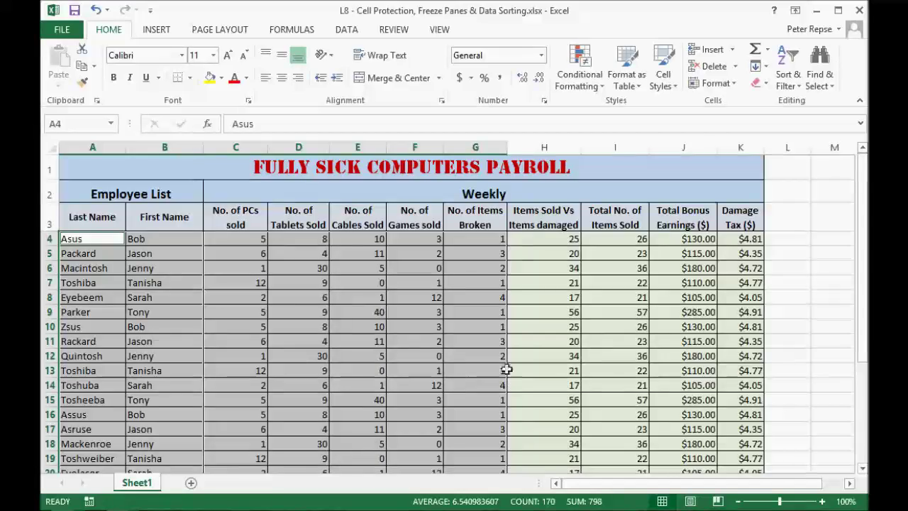
# - Protect Sheet1 from the Review tab with default permissions and no password
pyautogui.click(544, 268)
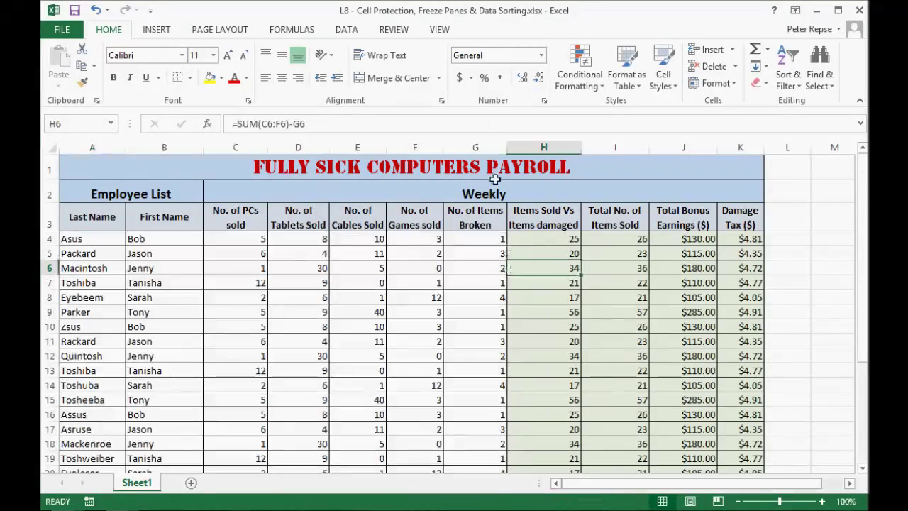
pyautogui.click(437, 31)
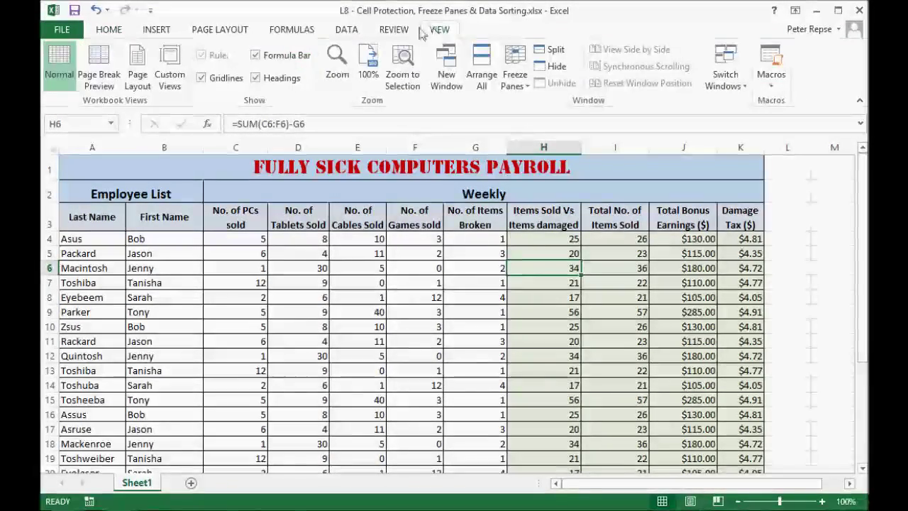
pyautogui.click(395, 30)
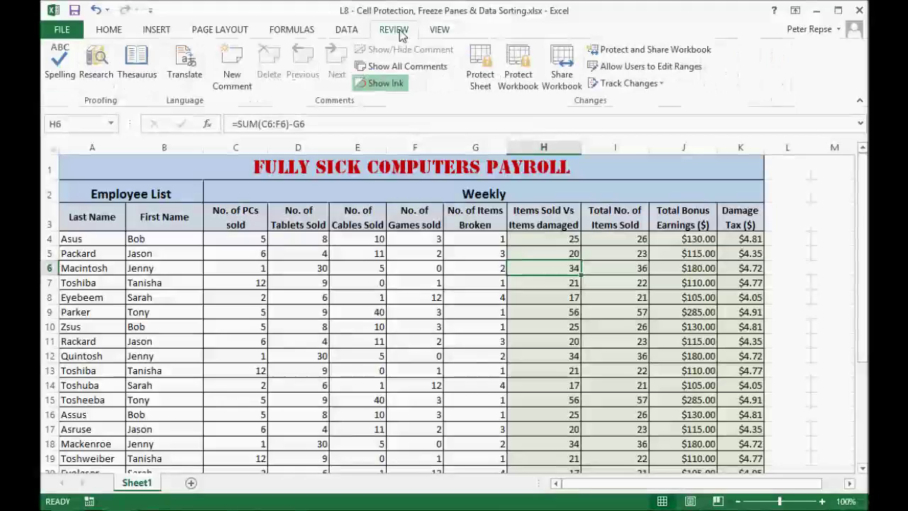
pyautogui.click(478, 71)
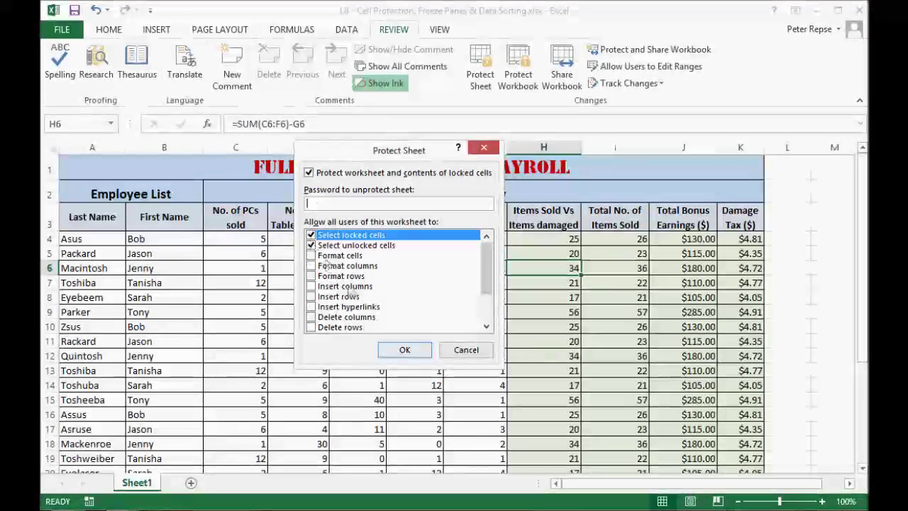
pyautogui.click(403, 350)
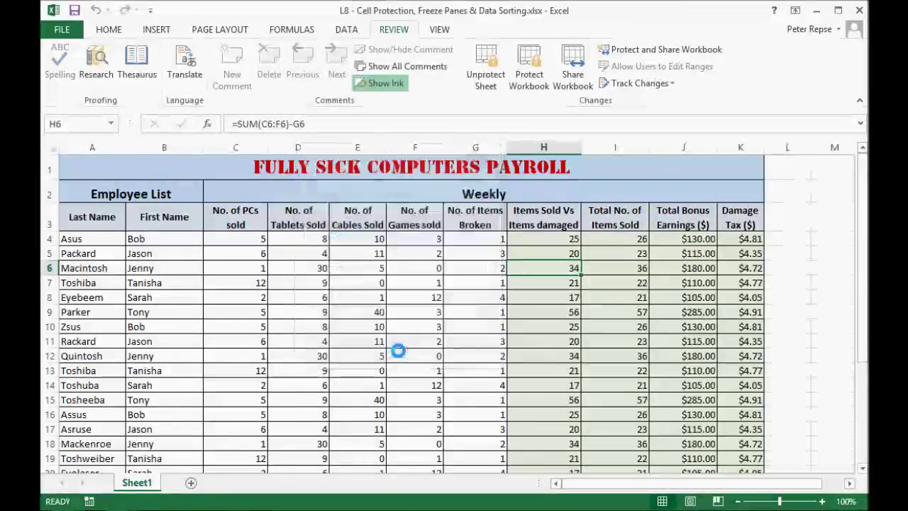
pyautogui.click(450, 306)
pyautogui.click(620, 253)
pyautogui.press('Delete')
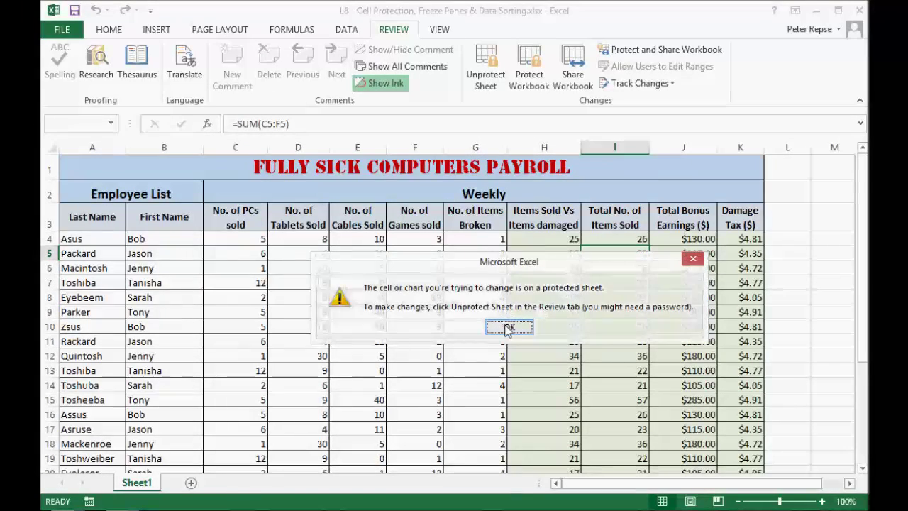
pyautogui.click(509, 325)
pyautogui.click(474, 216)
pyautogui.press('Delete')
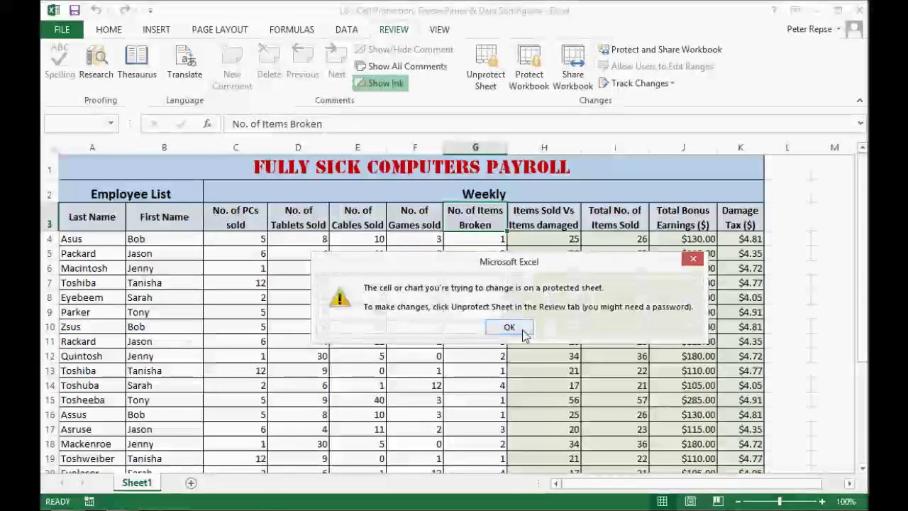
pyautogui.click(510, 328)
pyautogui.click(419, 240)
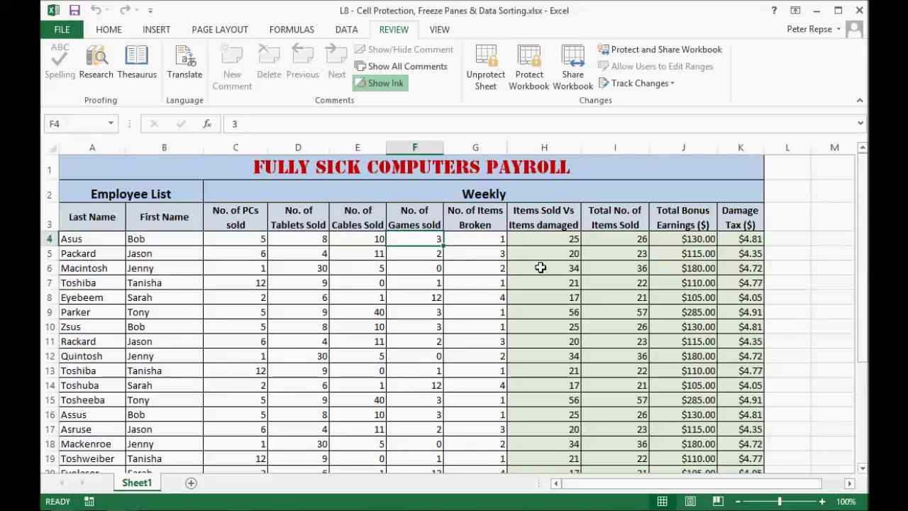
pyautogui.write('12')
pyautogui.click(477, 285)
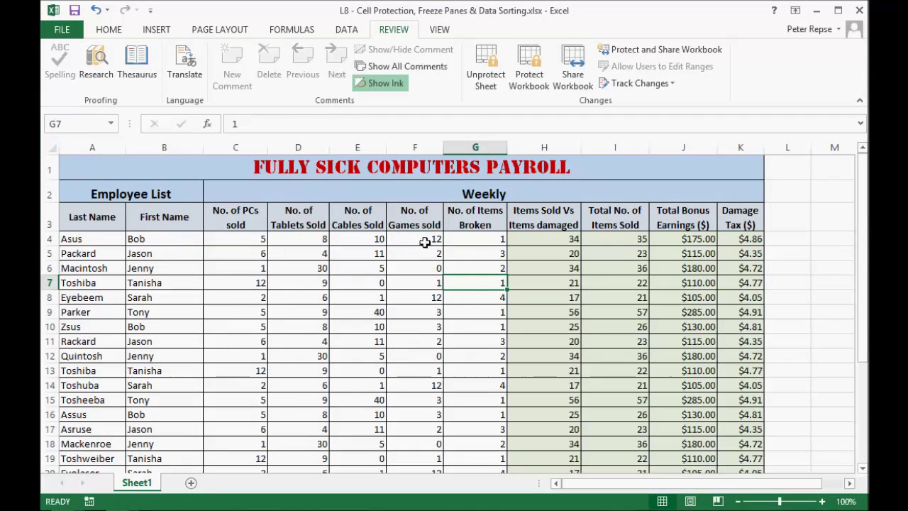
pyautogui.click(353, 278)
pyautogui.click(538, 270)
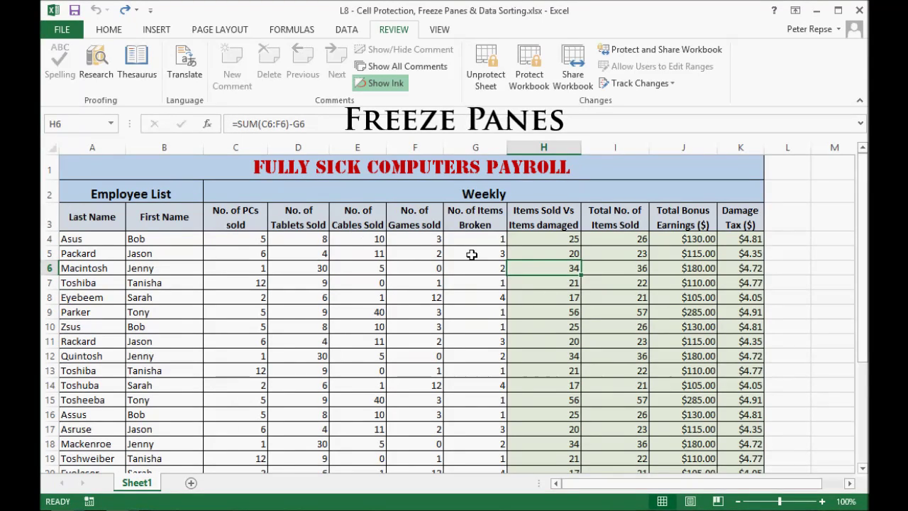
pyautogui.scroll(-5, 472, 254)
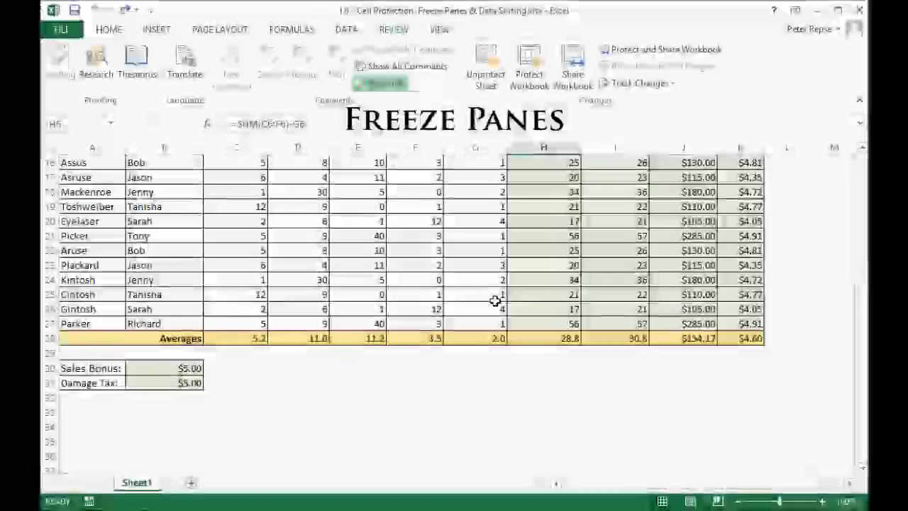
pyautogui.scroll(5, 496, 300)
pyautogui.scroll(-2, 495, 300)
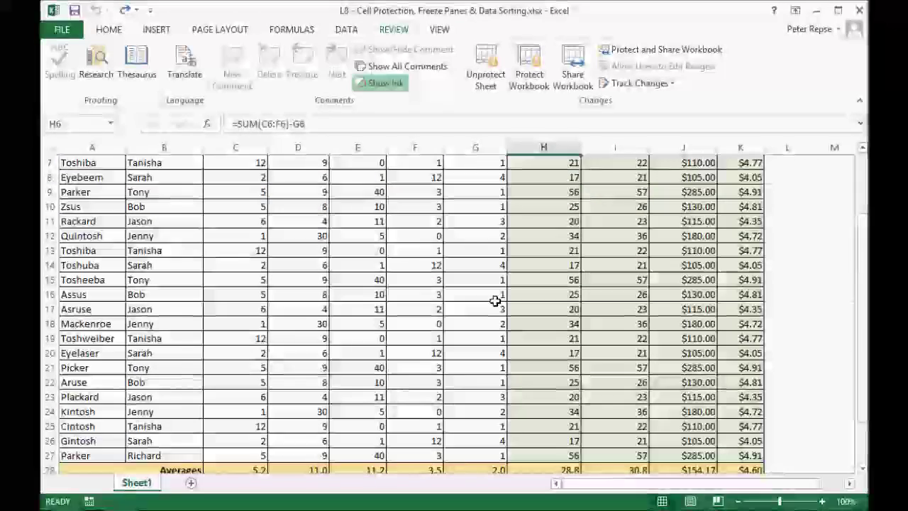
pyautogui.click(402, 163)
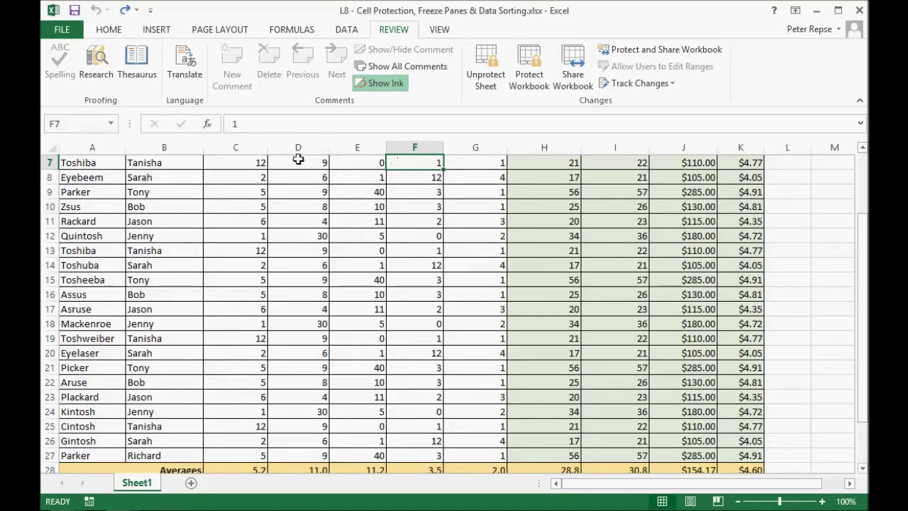
pyautogui.click(412, 231)
pyautogui.scroll(3, 413, 231)
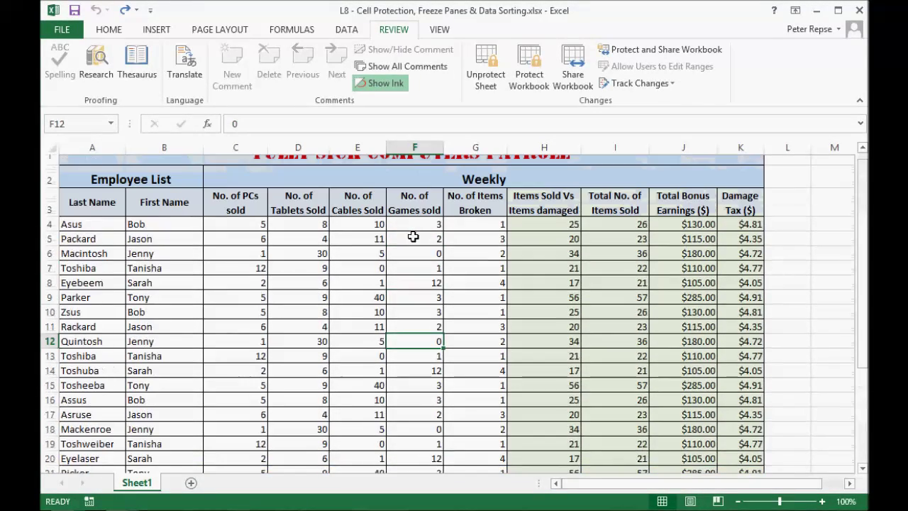
pyautogui.click(419, 213)
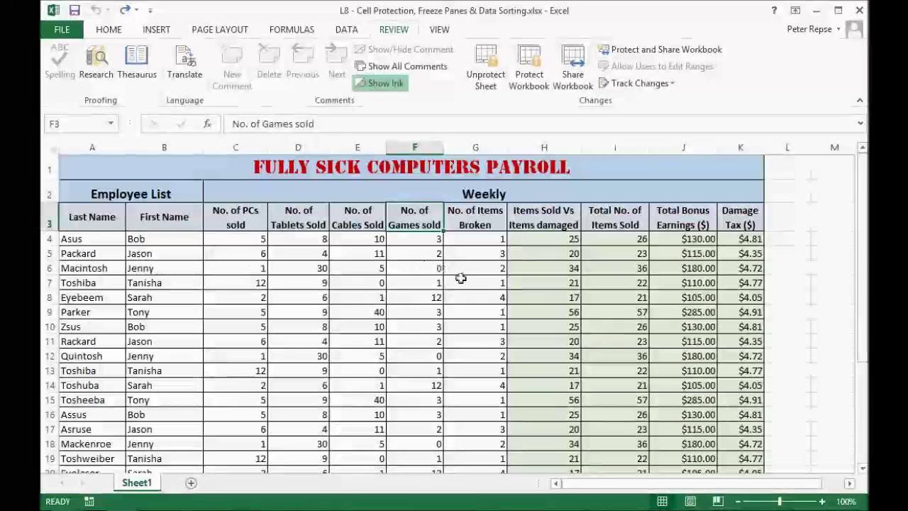
pyautogui.click(462, 281)
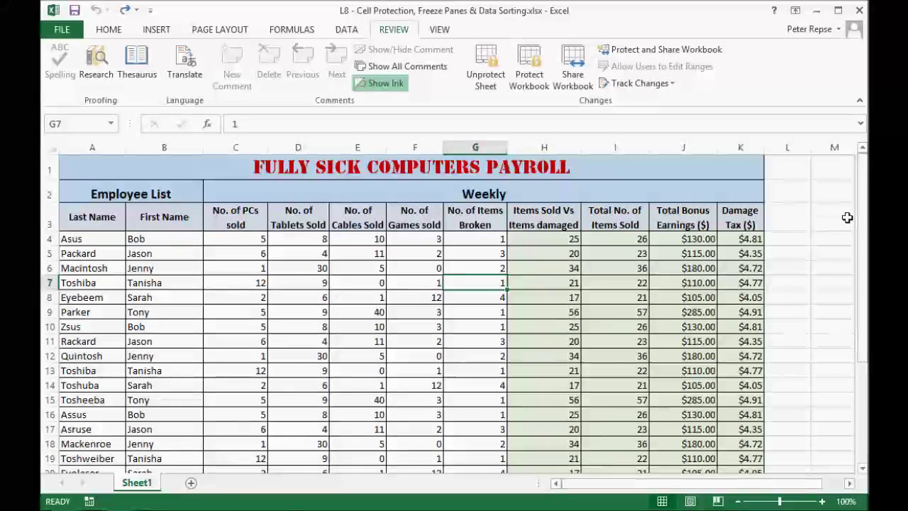
pyautogui.click(797, 224)
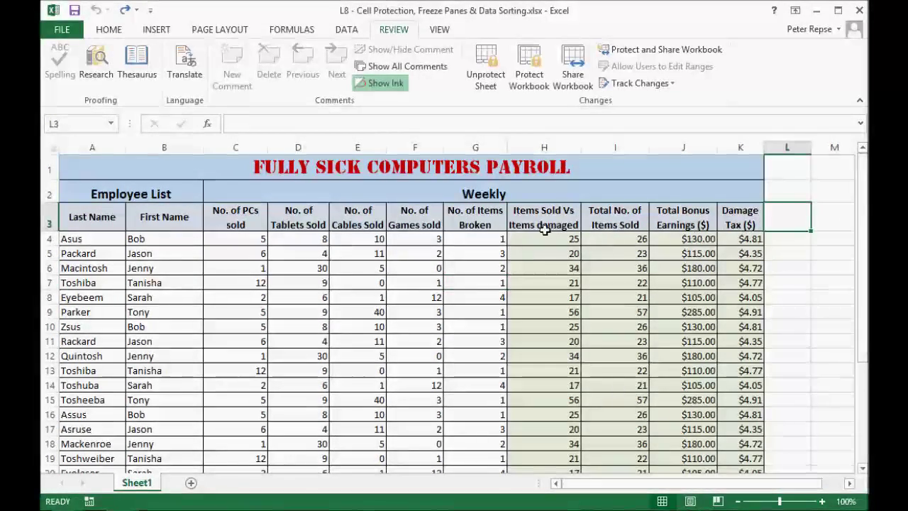
# - Unprotect Sheet1 from the Review tab and select row 4
pyautogui.click(477, 87)
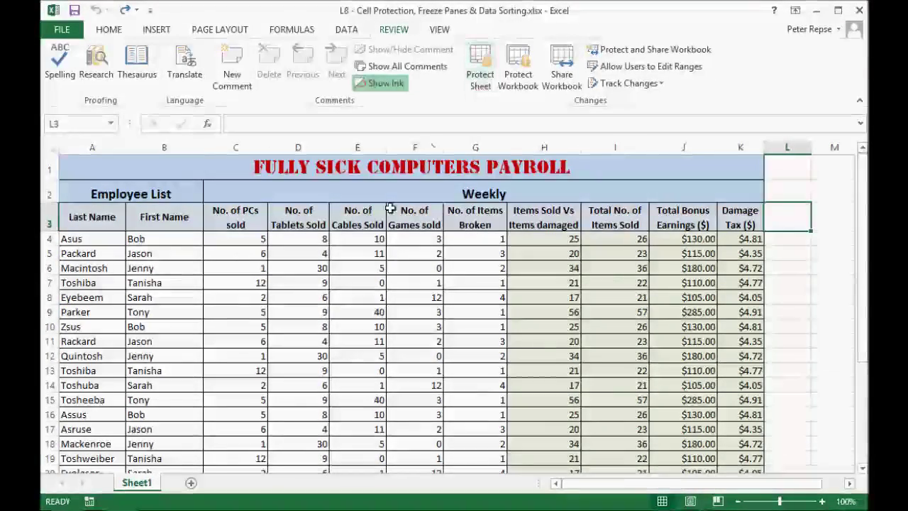
pyautogui.click(391, 257)
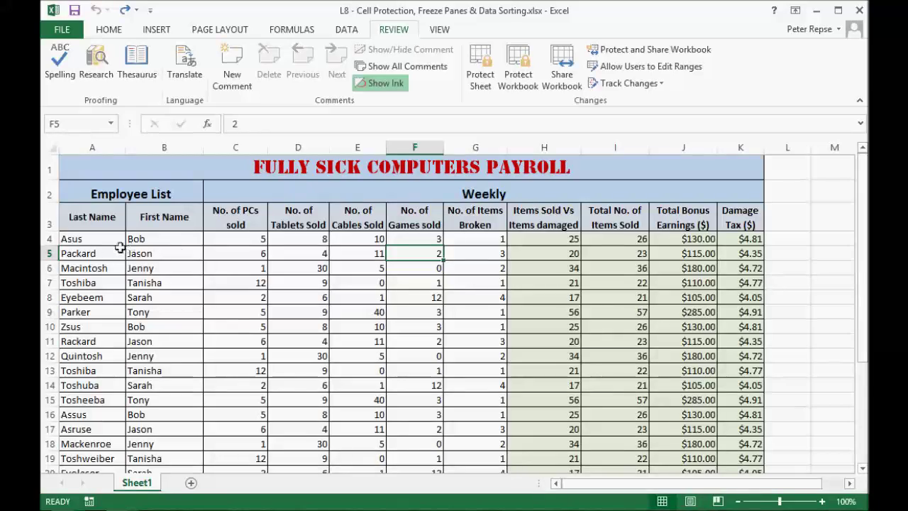
pyautogui.click(49, 239)
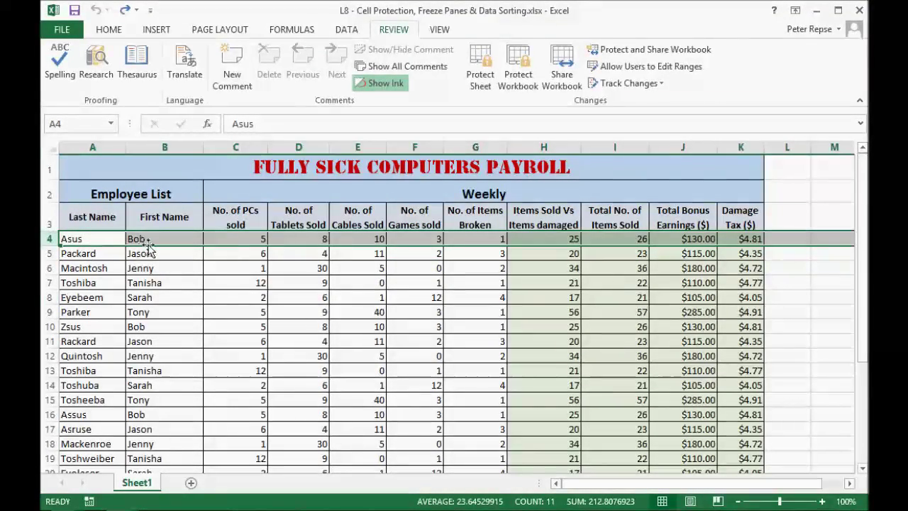
# - Freeze panes above row 4 and scroll to confirm rows 1–3 stay fixed
pyautogui.click(437, 30)
pyautogui.click(522, 87)
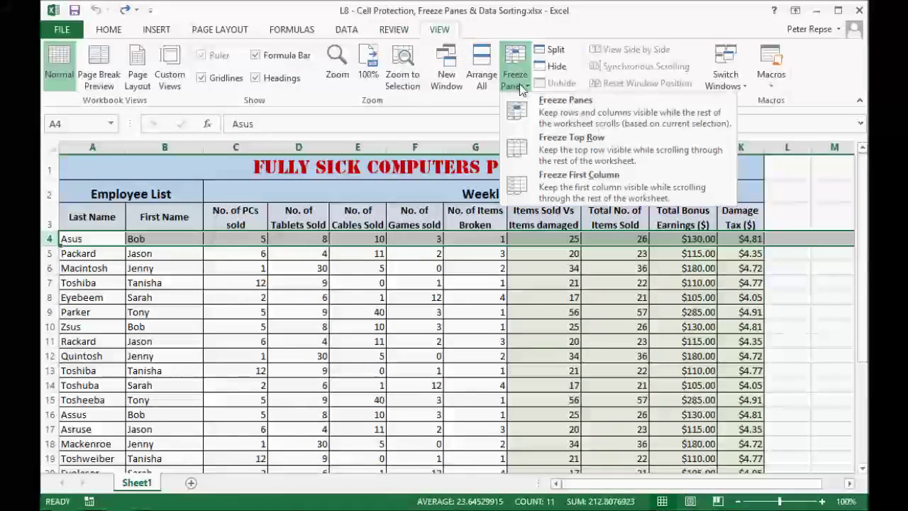
pyautogui.click(594, 112)
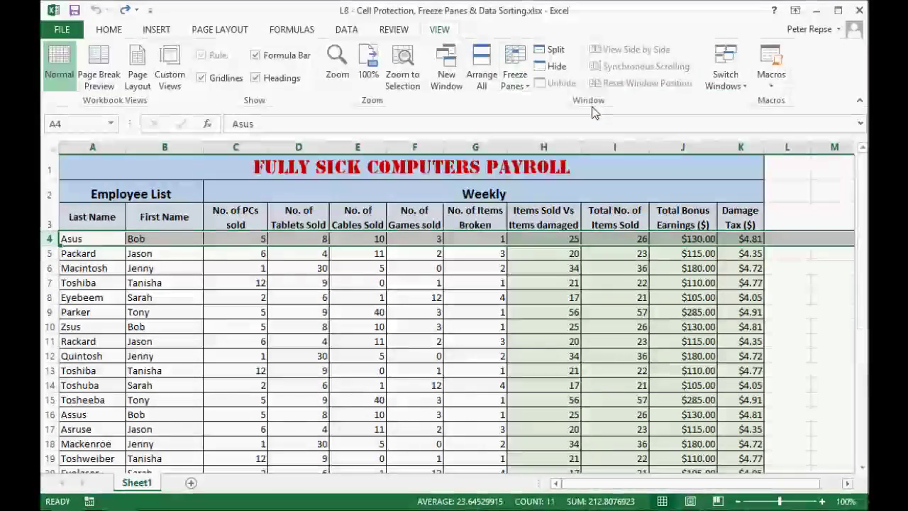
pyautogui.click(498, 278)
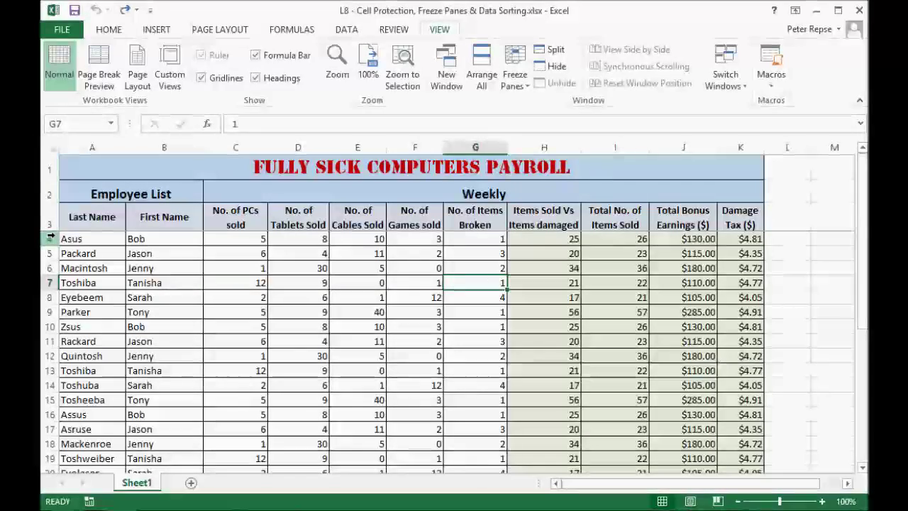
pyautogui.click(50, 239)
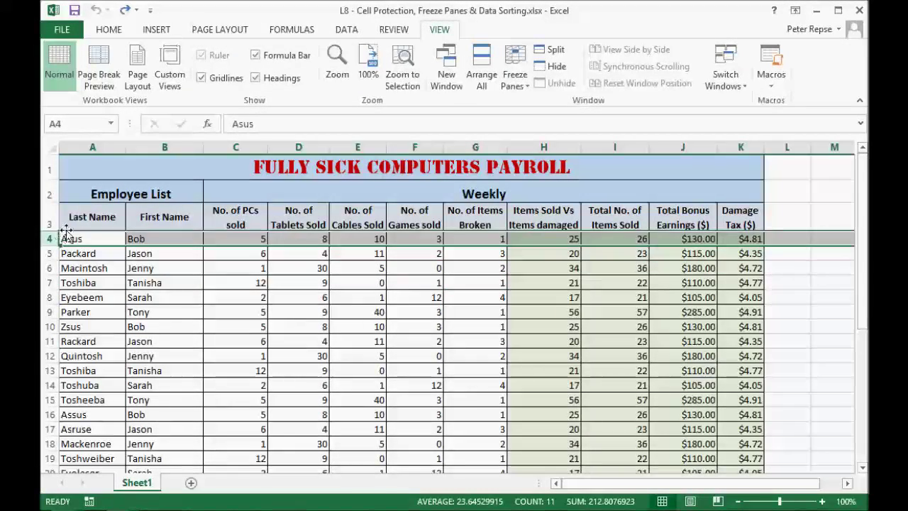
pyautogui.click(99, 217)
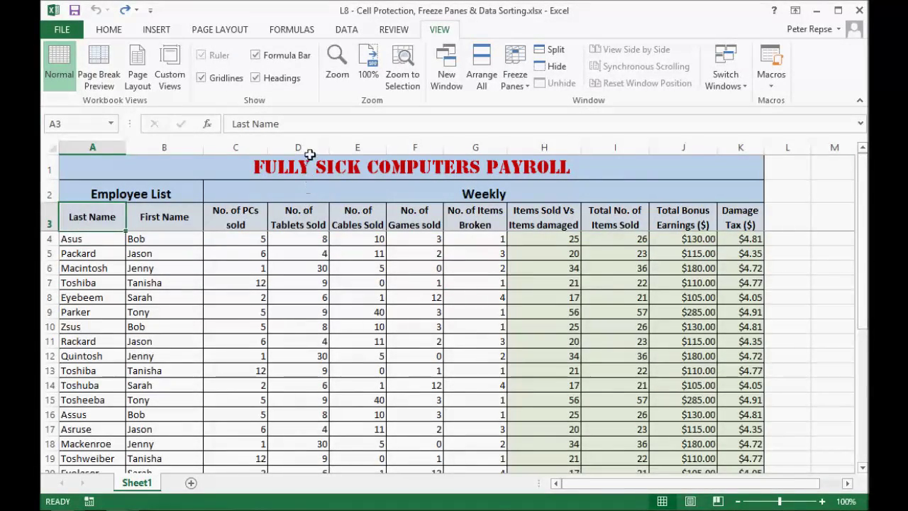
pyautogui.moveTo(862, 180); pyautogui.dragTo(859, 213)
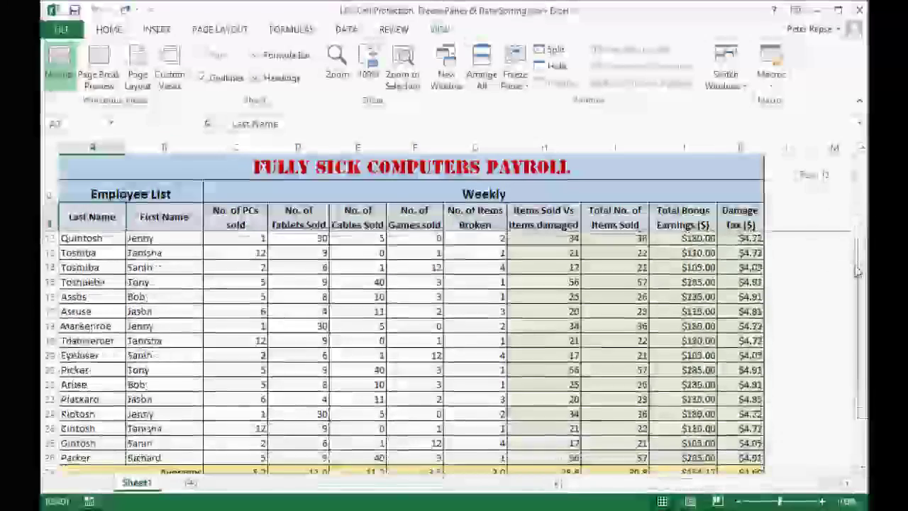
pyautogui.moveTo(857, 272); pyautogui.dragTo(860, 178)
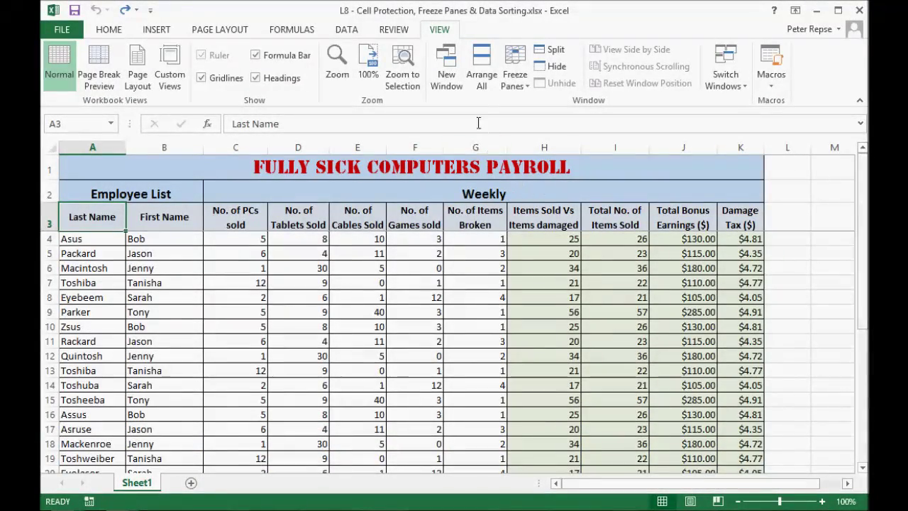
pyautogui.click(515, 79)
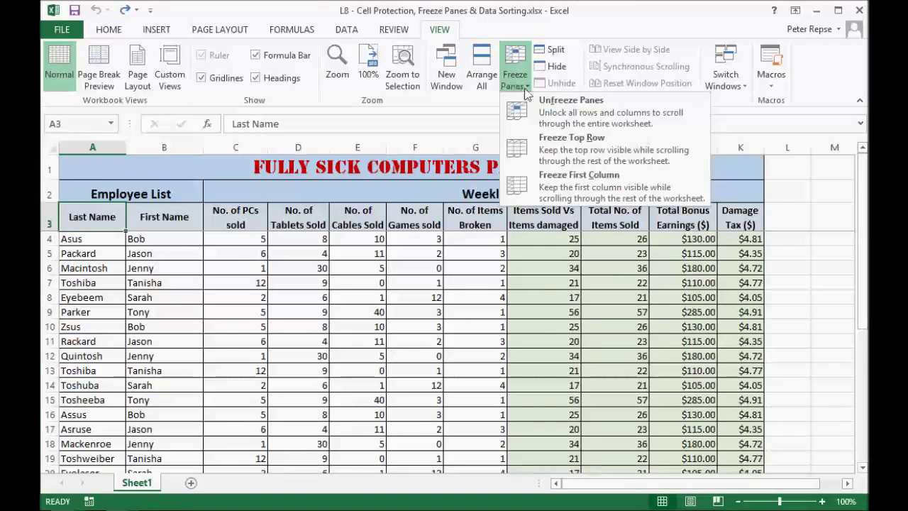
# - Unfreeze, then freeze panes at column C so columns A–B stay visible scrolling right
pyautogui.click(545, 117)
pyautogui.click(599, 298)
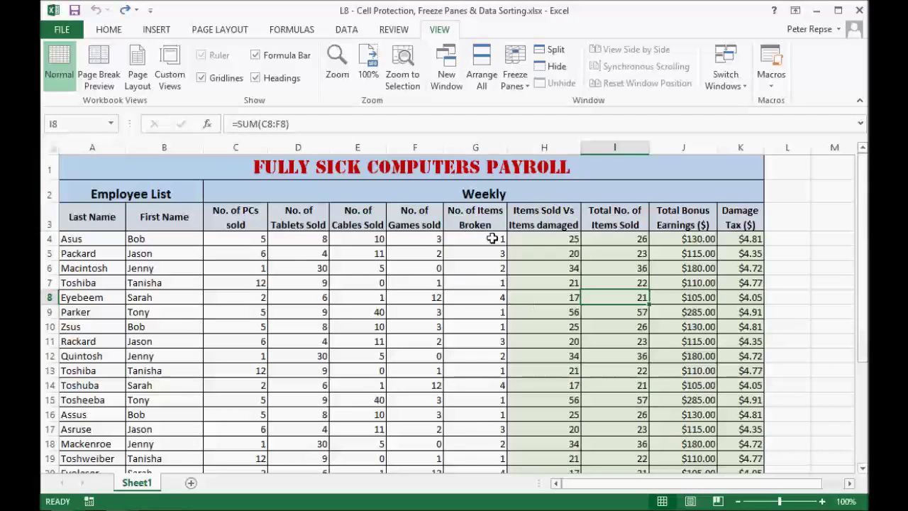
pyautogui.click(299, 306)
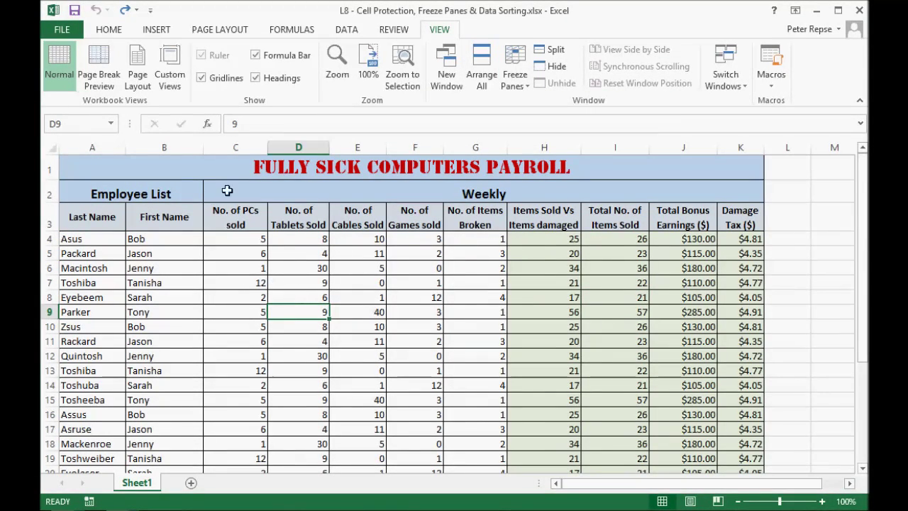
pyautogui.moveTo(599, 487); pyautogui.dragTo(617, 486)
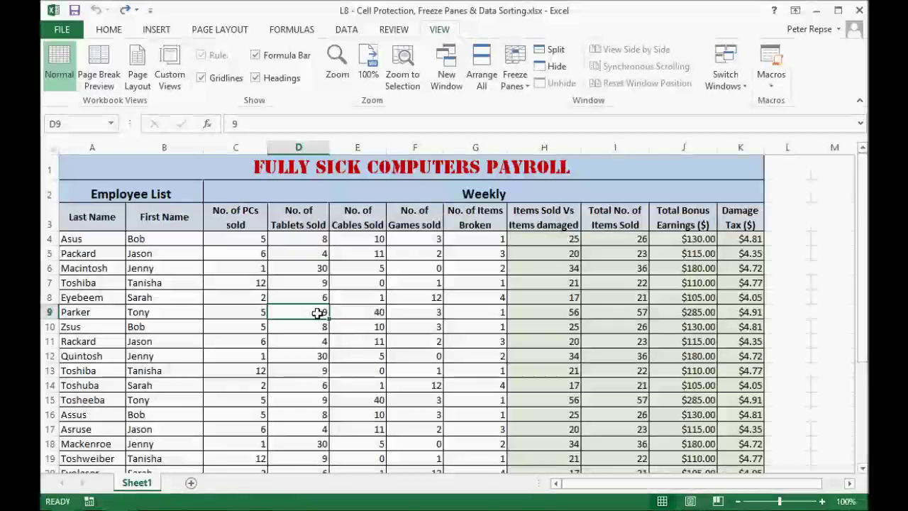
pyautogui.click(225, 147)
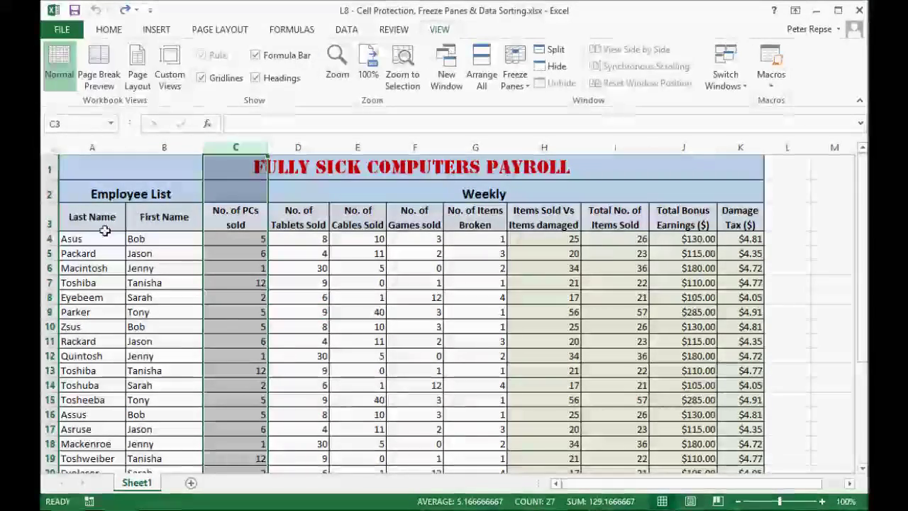
pyautogui.click(516, 88)
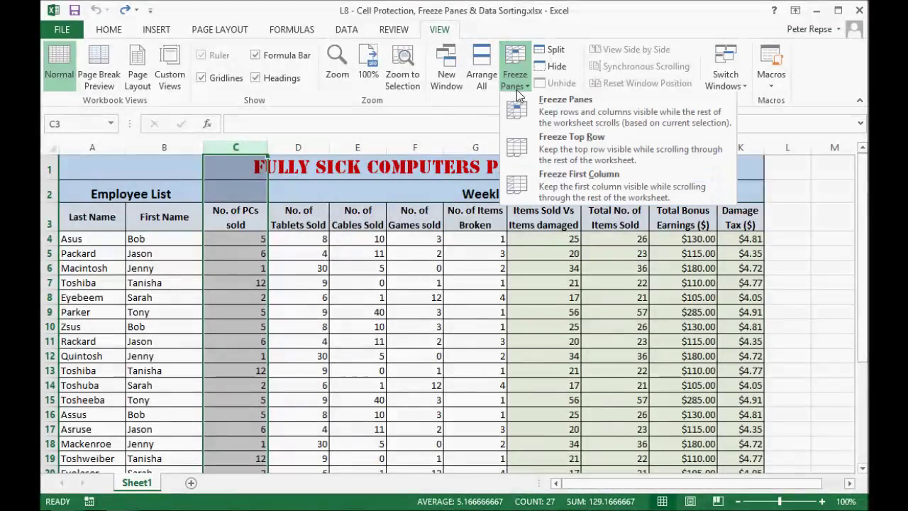
pyautogui.click(563, 114)
pyautogui.click(415, 327)
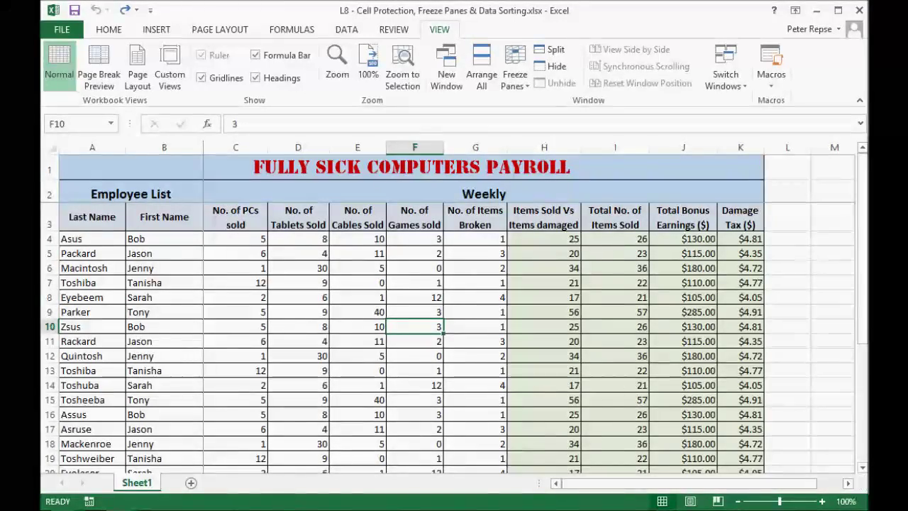
pyautogui.moveTo(770, 487); pyautogui.dragTo(708, 501)
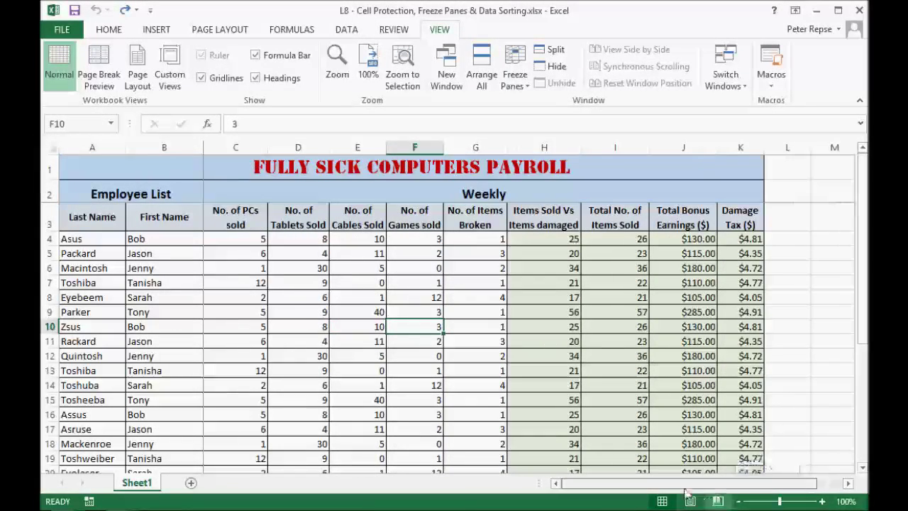
pyautogui.click(520, 88)
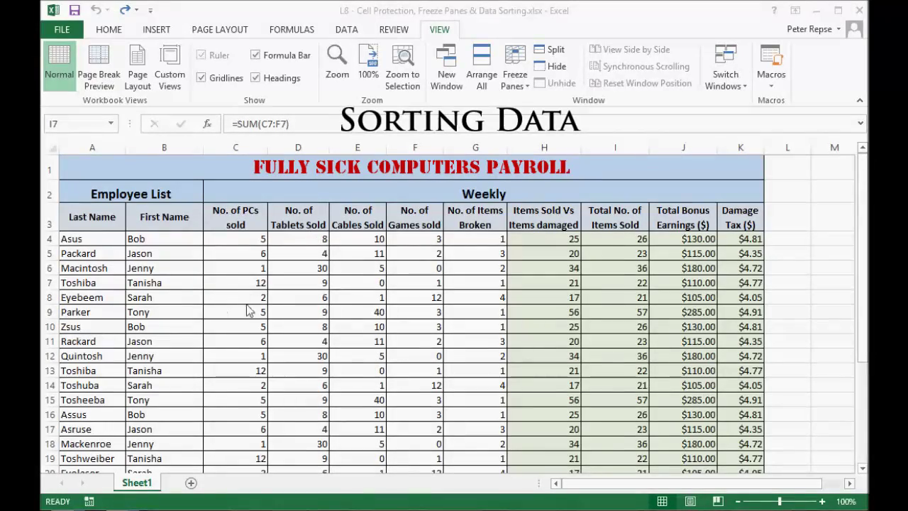
# - On the DATA tab, select the employee rows A4:K27
pyautogui.click(270, 298)
pyautogui.scroll(-1, 180, 298)
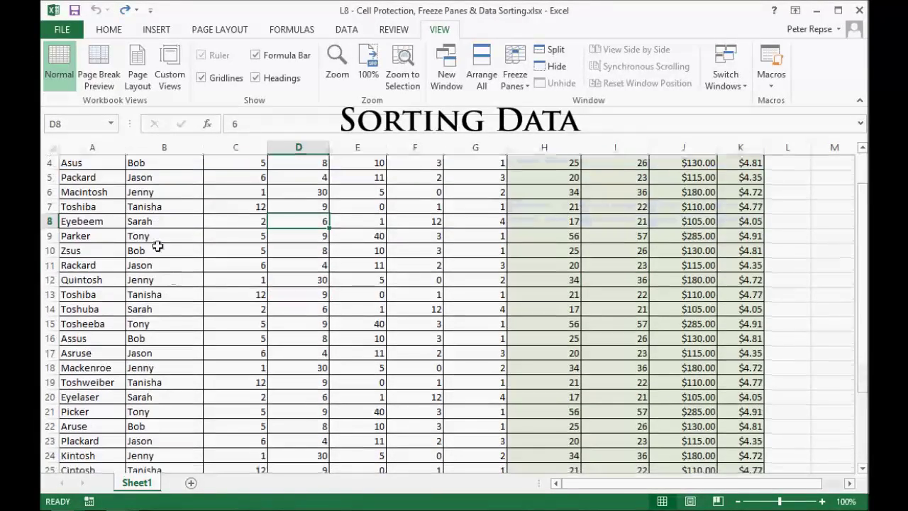
pyautogui.scroll(-1, 258, 298)
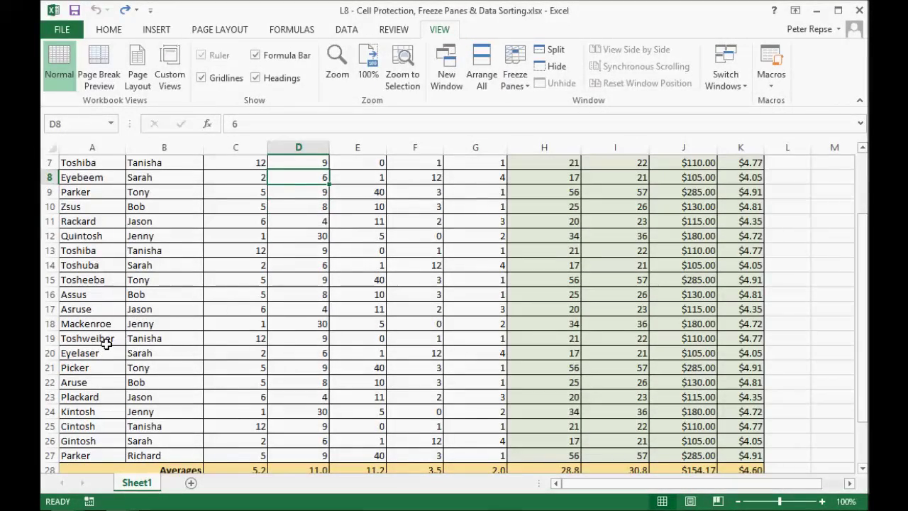
pyautogui.scroll(2, 105, 344)
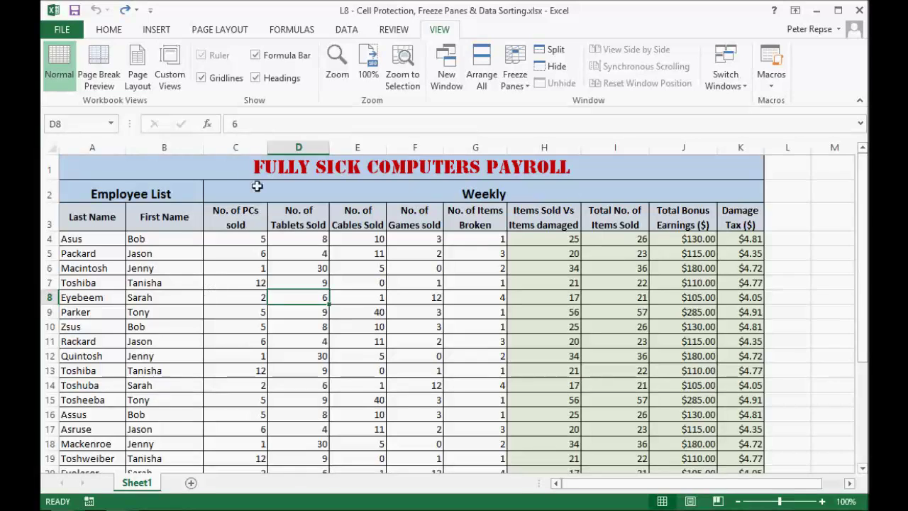
pyautogui.click(345, 31)
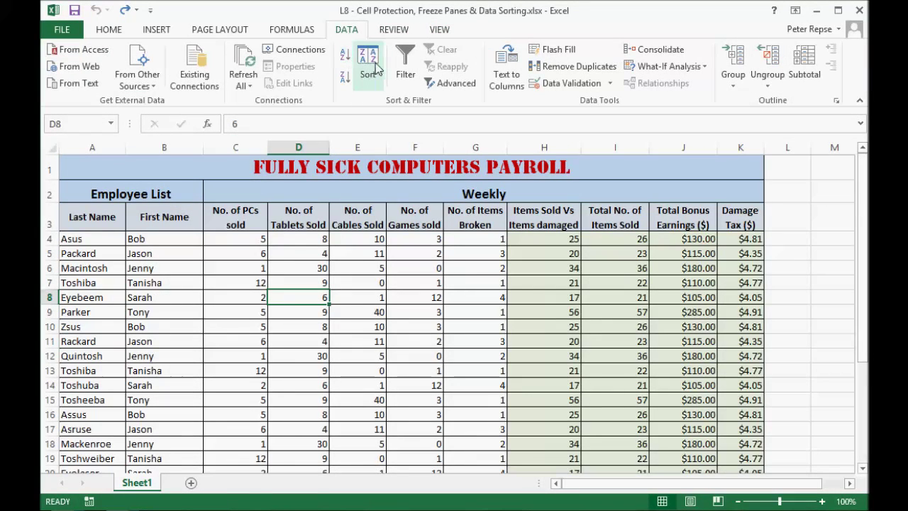
pyautogui.click(277, 326)
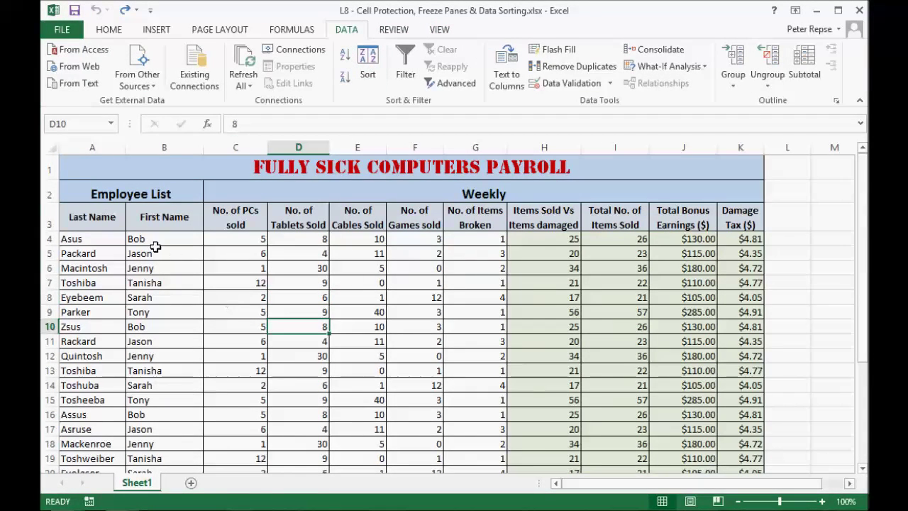
pyautogui.moveTo(93, 240); pyautogui.dragTo(741, 433)
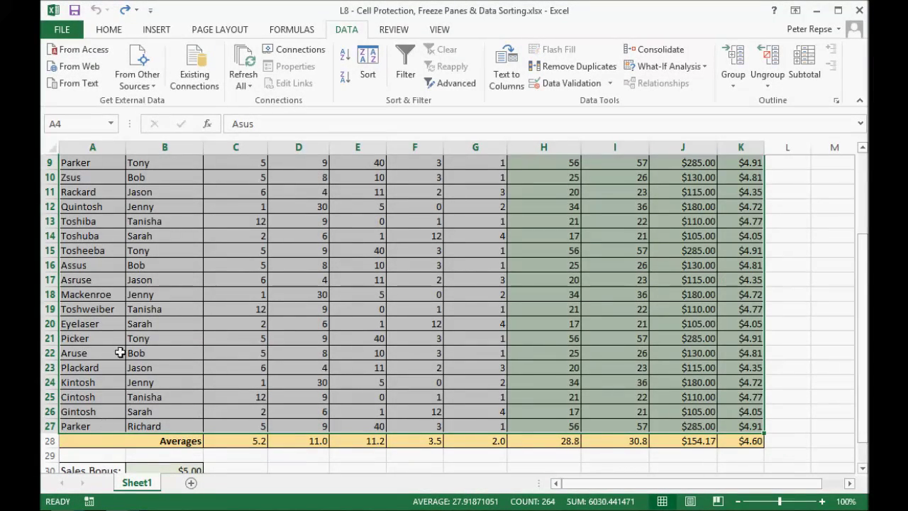
pyautogui.scroll(3, 157, 293)
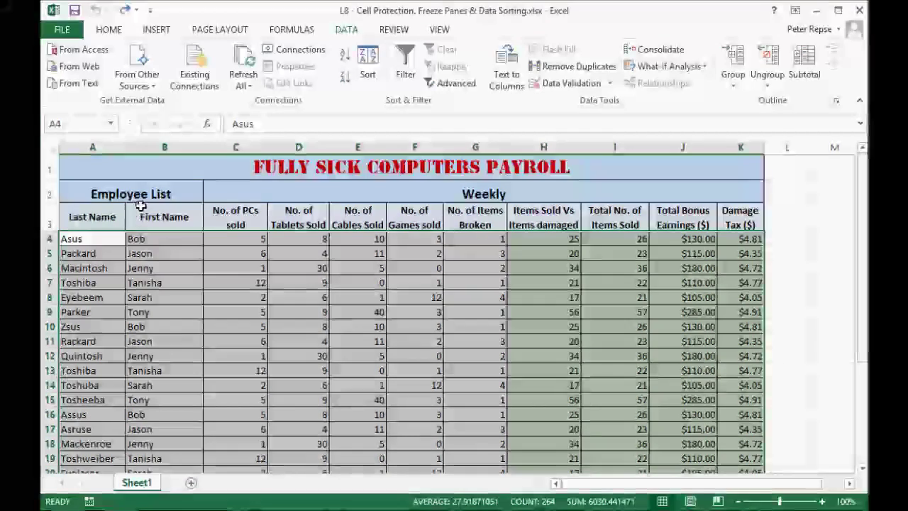
# - Sort the employee rows by Last Name, Values, A to Z
pyautogui.click(368, 71)
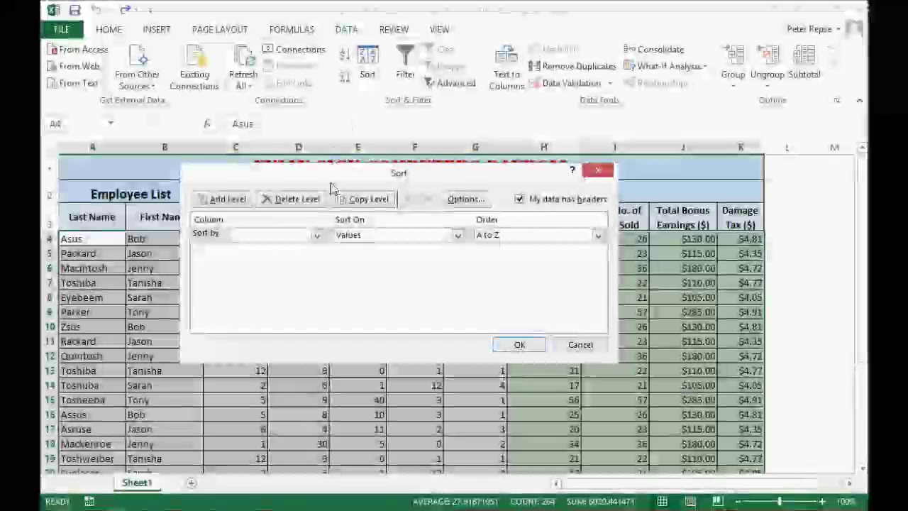
pyautogui.moveTo(374, 178); pyautogui.dragTo(426, 271)
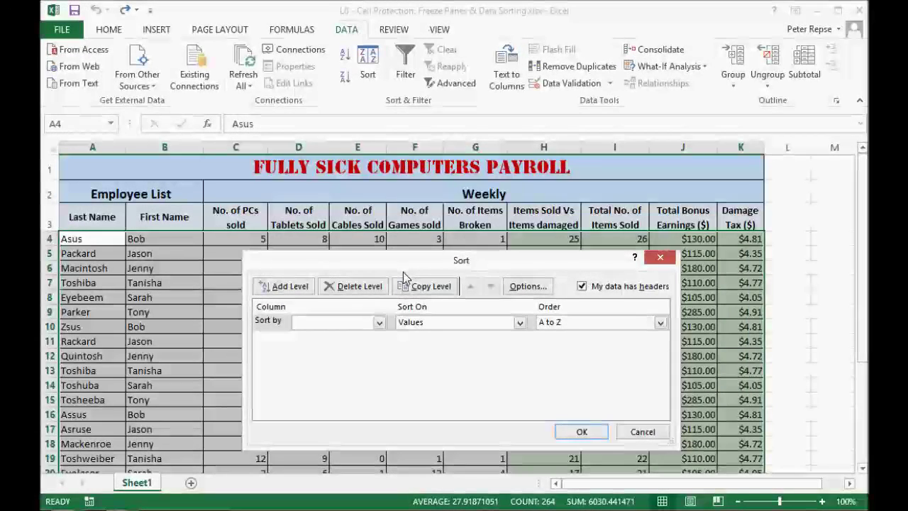
pyautogui.click(380, 323)
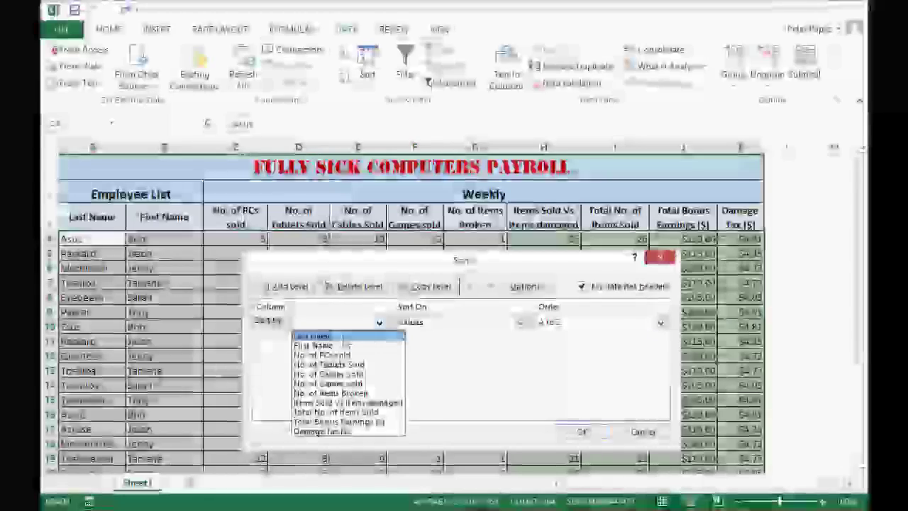
pyautogui.click(342, 337)
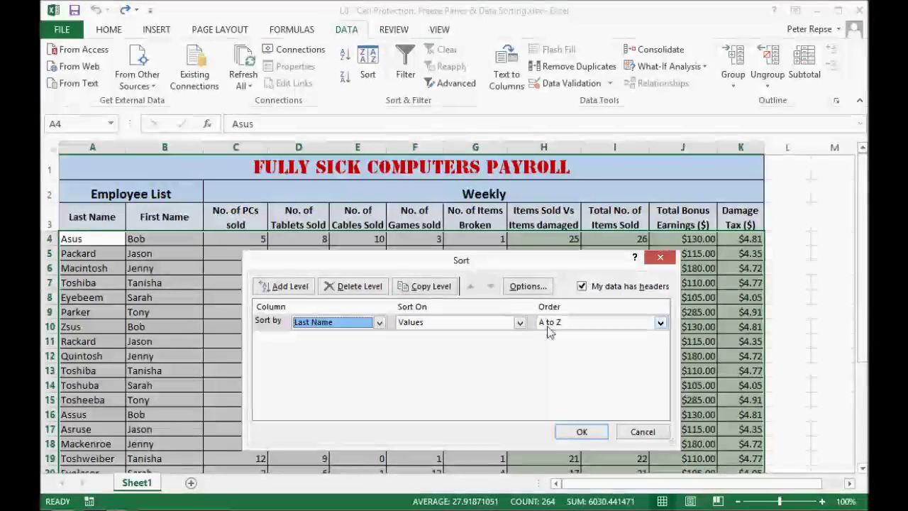
pyautogui.click(582, 432)
pyautogui.click(408, 343)
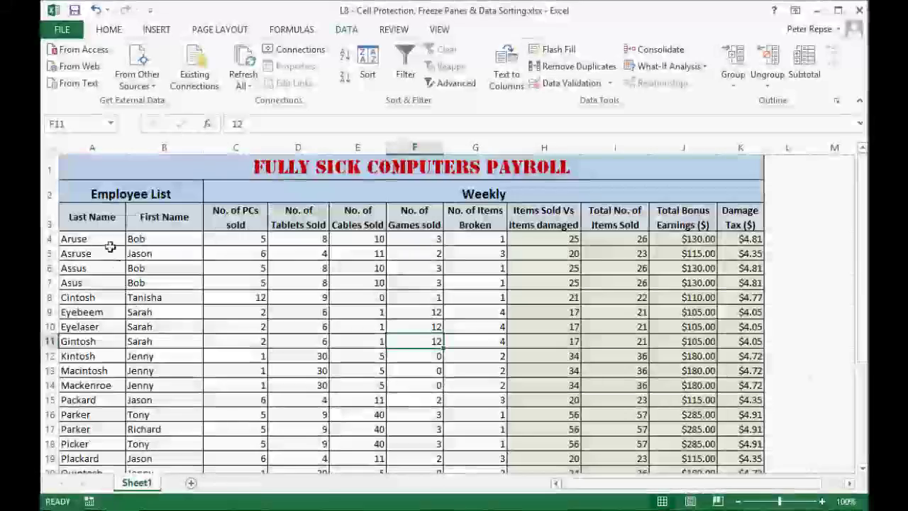
# - Reselect the employee rows A4:K27 and bring the Sort dialog back up
pyautogui.click(253, 338)
pyautogui.scroll(-4, 149, 284)
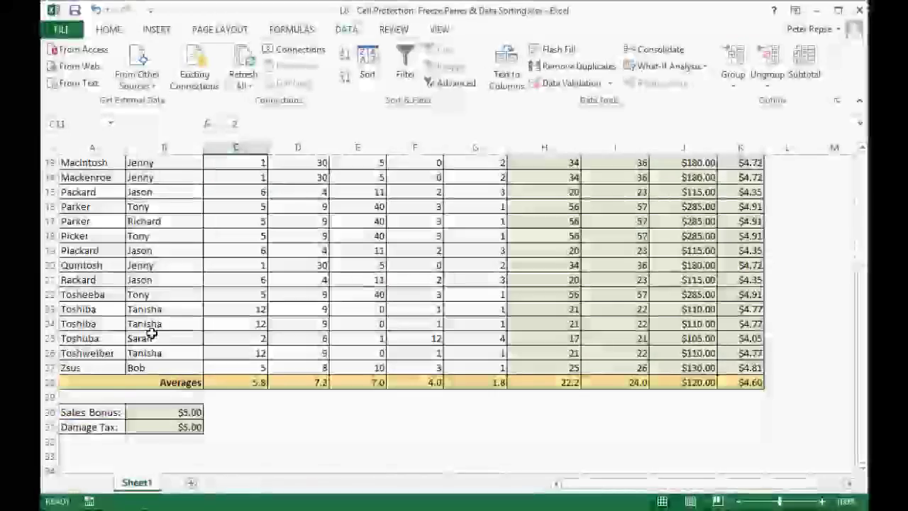
pyautogui.scroll(4, 174, 334)
pyautogui.moveTo(99, 236); pyautogui.dragTo(743, 430)
pyautogui.scroll(2, 457, 323)
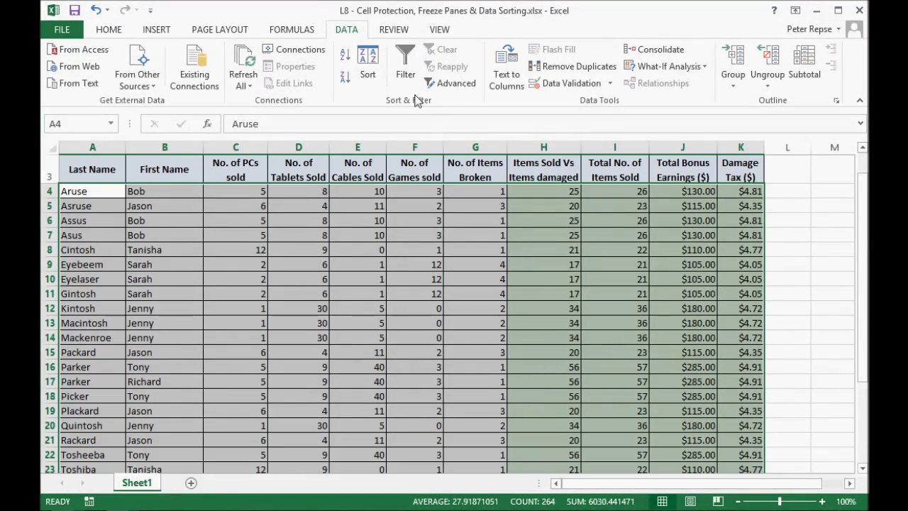
pyautogui.click(368, 64)
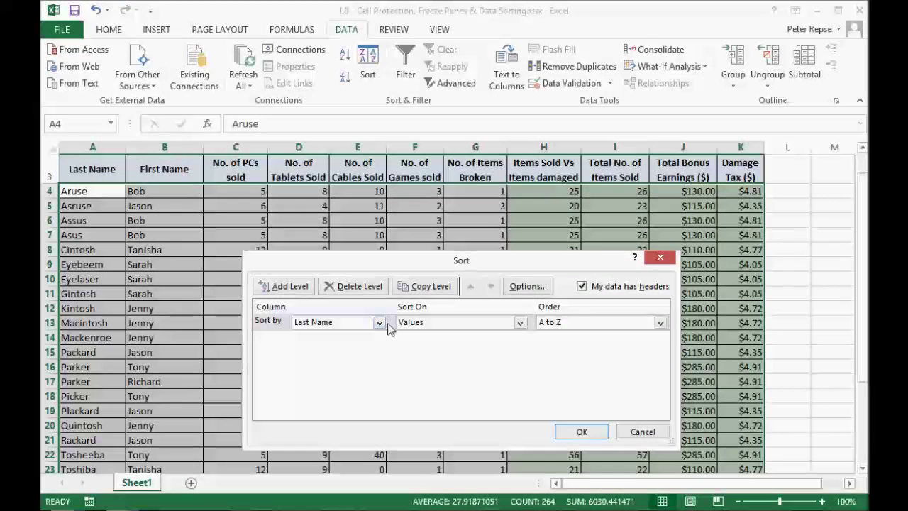
# - Sort by No. of Cables Sold, Largest to Smallest, and highlight the top three 40-cable rows
pyautogui.click(380, 323)
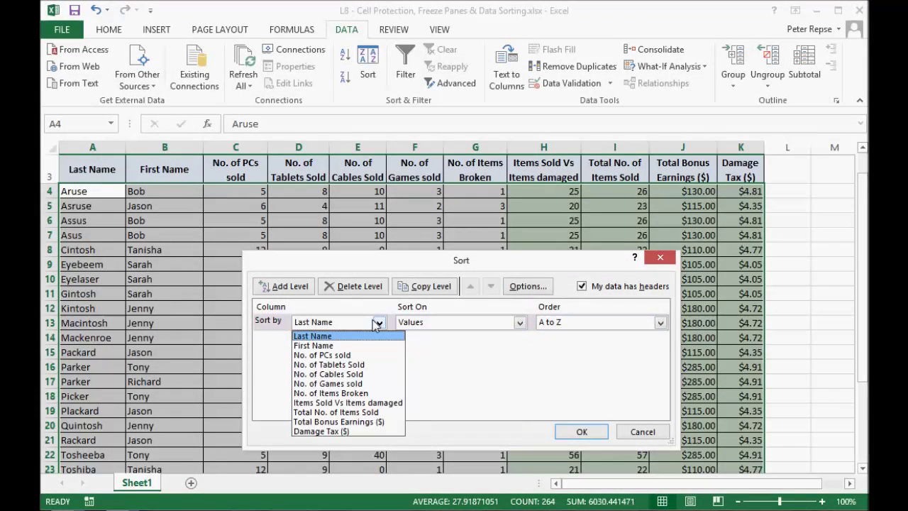
pyautogui.click(354, 374)
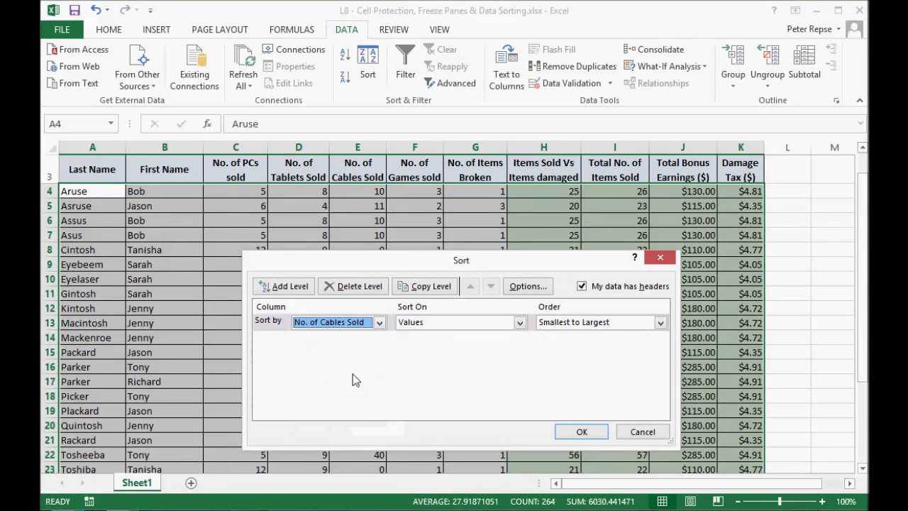
pyautogui.click(661, 323)
pyautogui.click(603, 346)
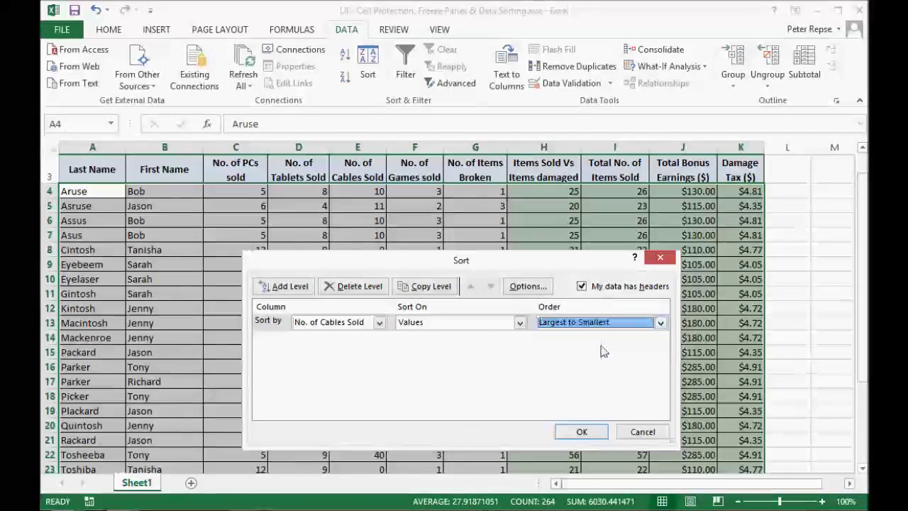
pyautogui.click(581, 432)
pyautogui.click(415, 338)
pyautogui.scroll(1, 264, 285)
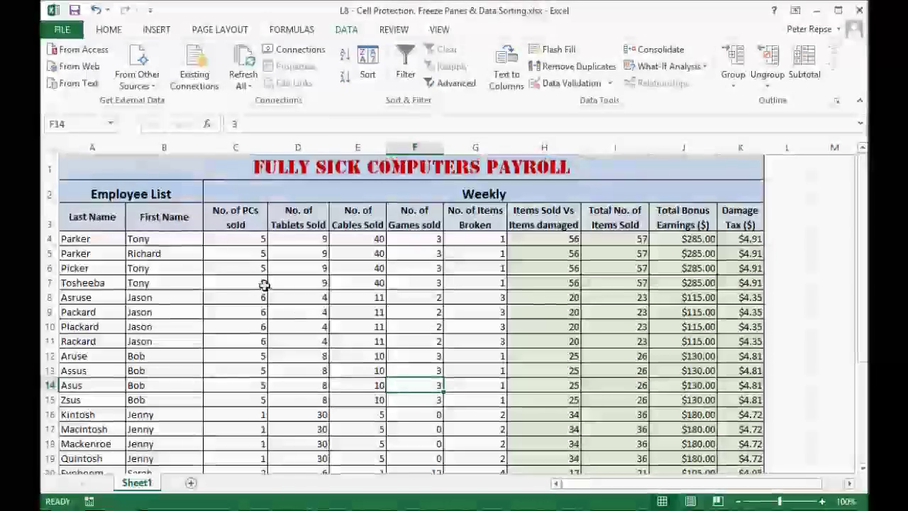
pyautogui.moveTo(111, 239); pyautogui.dragTo(361, 273)
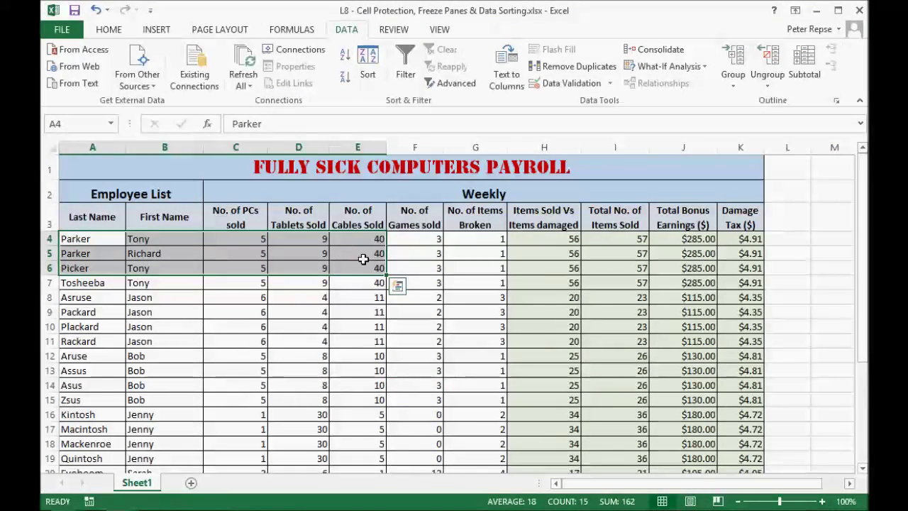
pyautogui.click(470, 294)
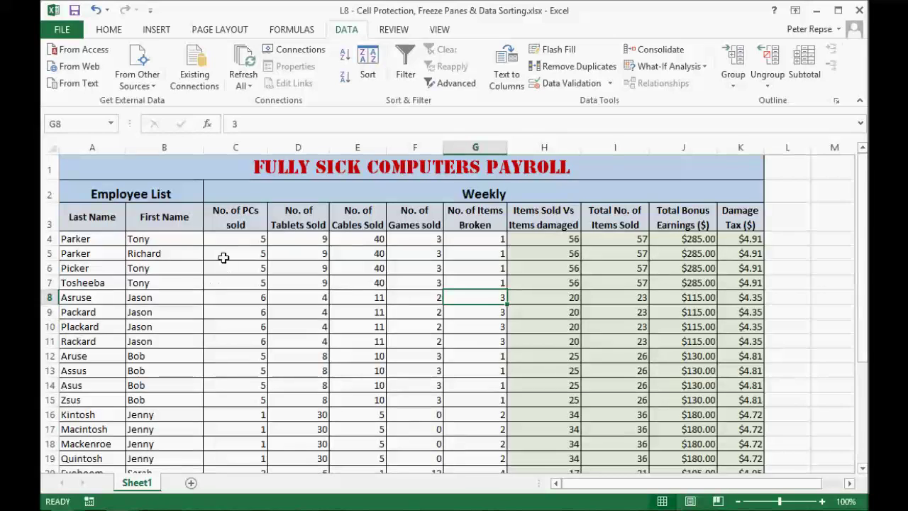